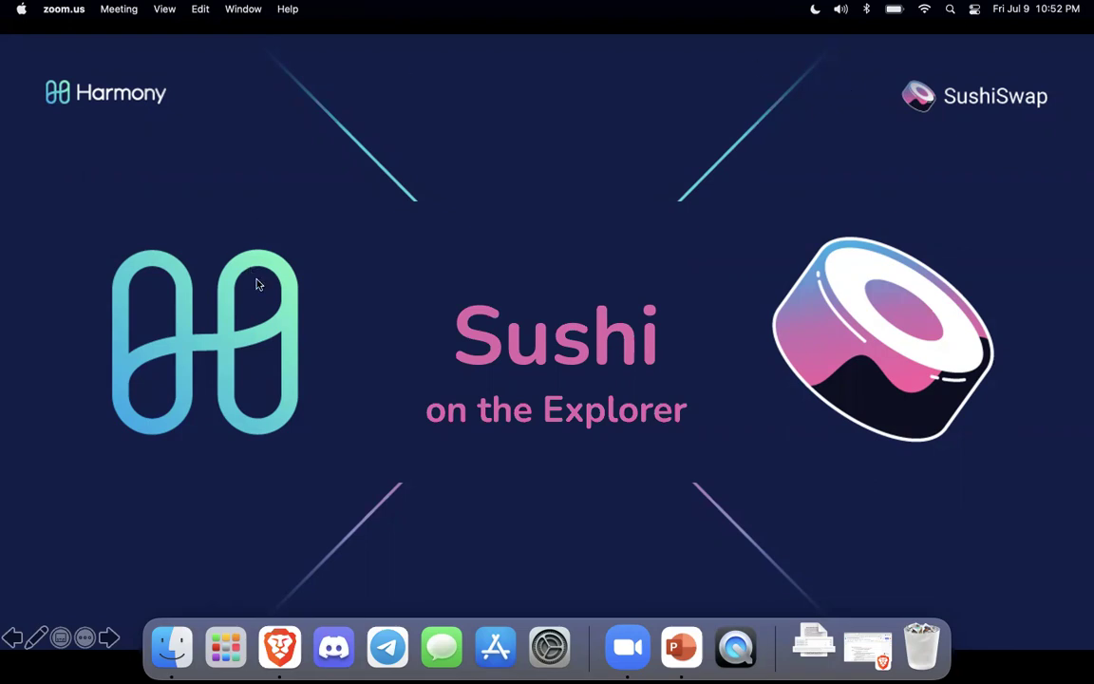
Step: In Brave, open SushiSwap's Farm page, which lists WONE/BUSD at 192% APR
{"action": "key", "text": "super+Tab"}
{"action": "key", "text": "super+Tab"}
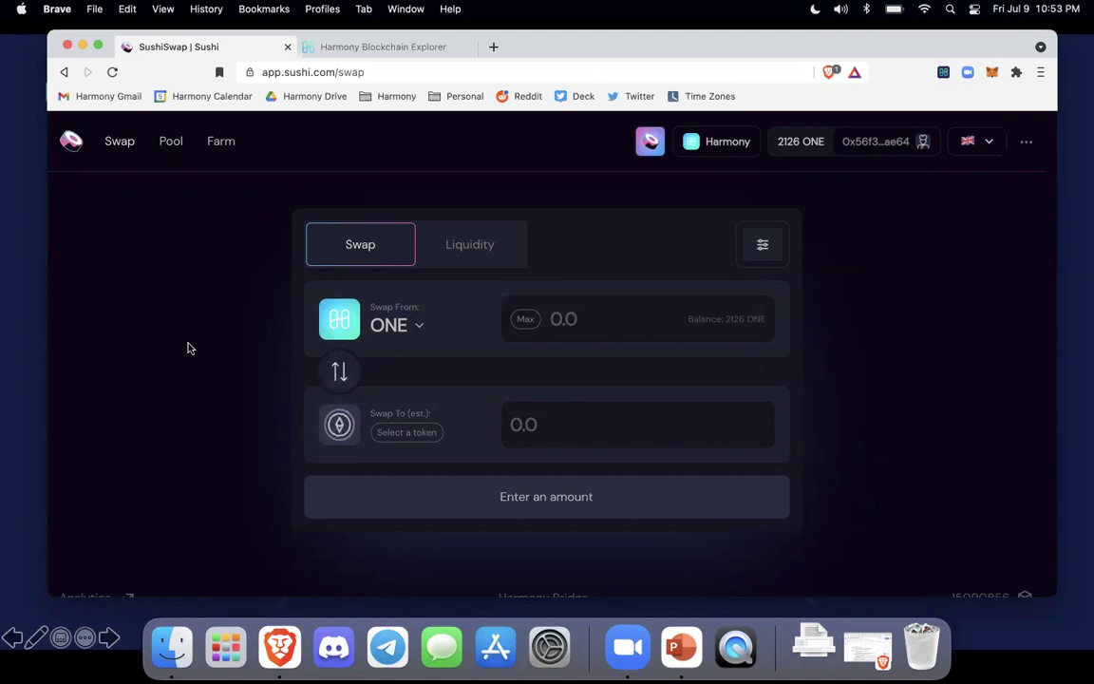
{"action": "left_click", "coordinate": [232, 142]}
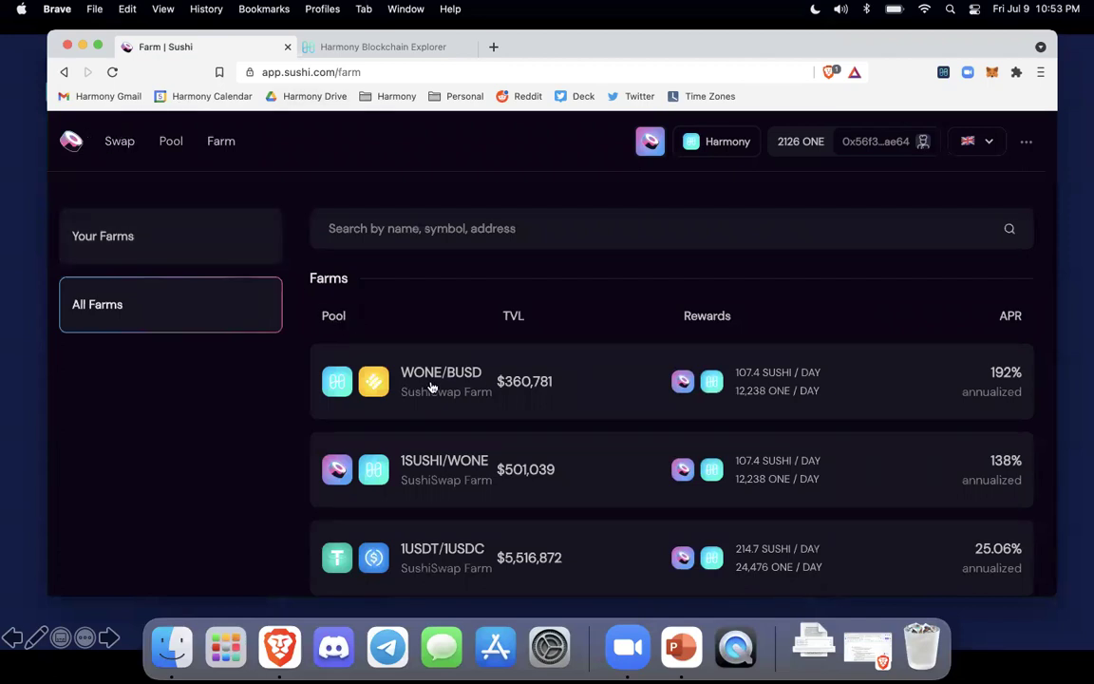
Step: Wrap 200 ONE into WONE on the Swap form and confirm in MetaMask
{"action": "left_click", "coordinate": [115, 147]}
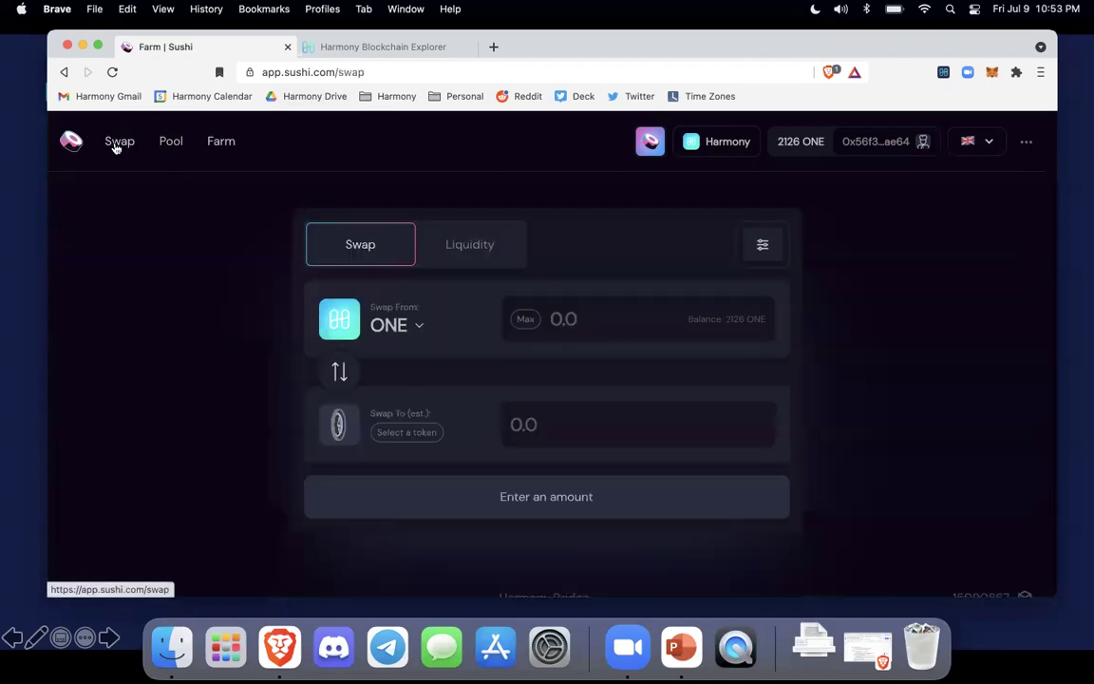
{"action": "left_click", "coordinate": [569, 319]}
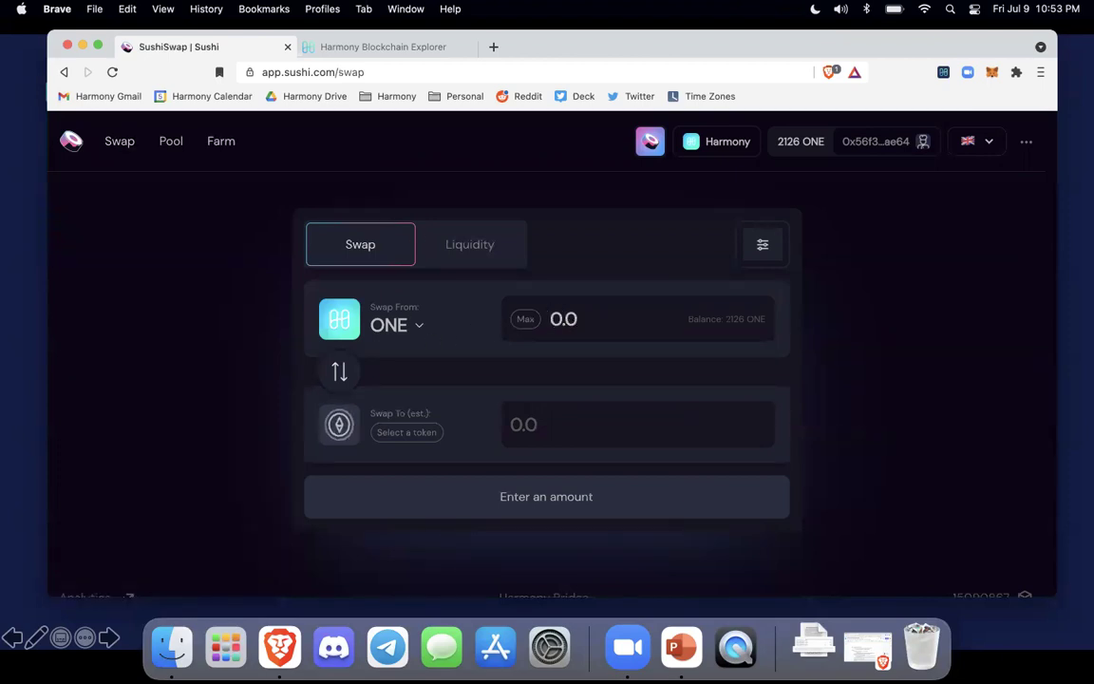
{"action": "type", "text": "200"}
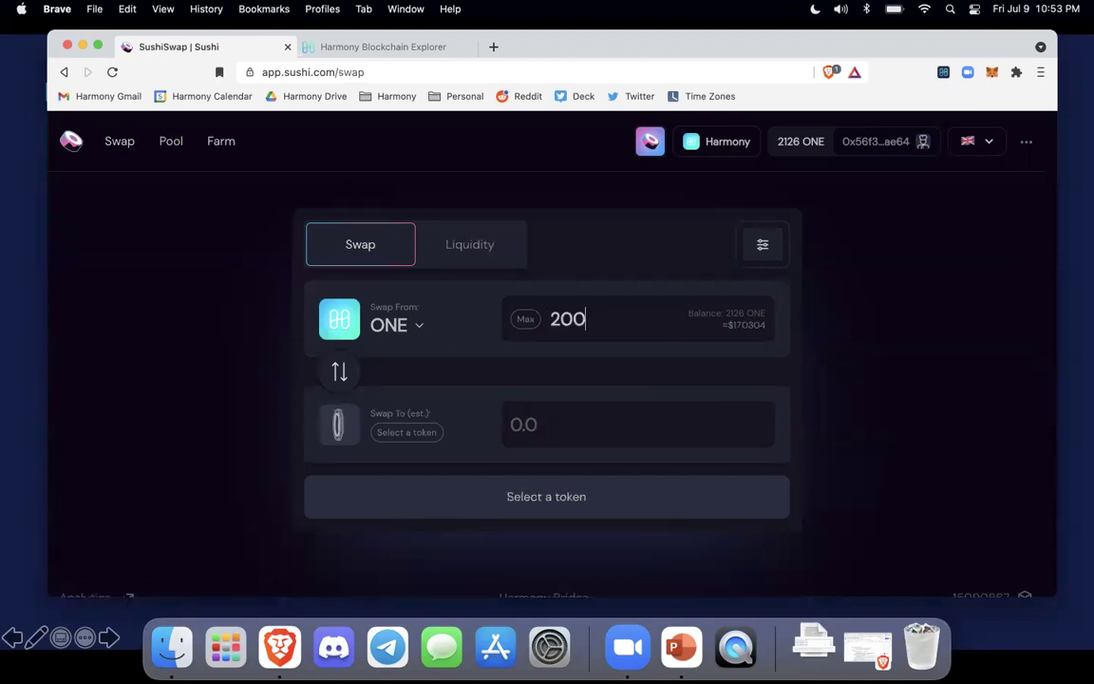
{"action": "left_click", "coordinate": [422, 434]}
{"action": "left_click", "coordinate": [460, 337]}
{"action": "left_click", "coordinate": [590, 491]}
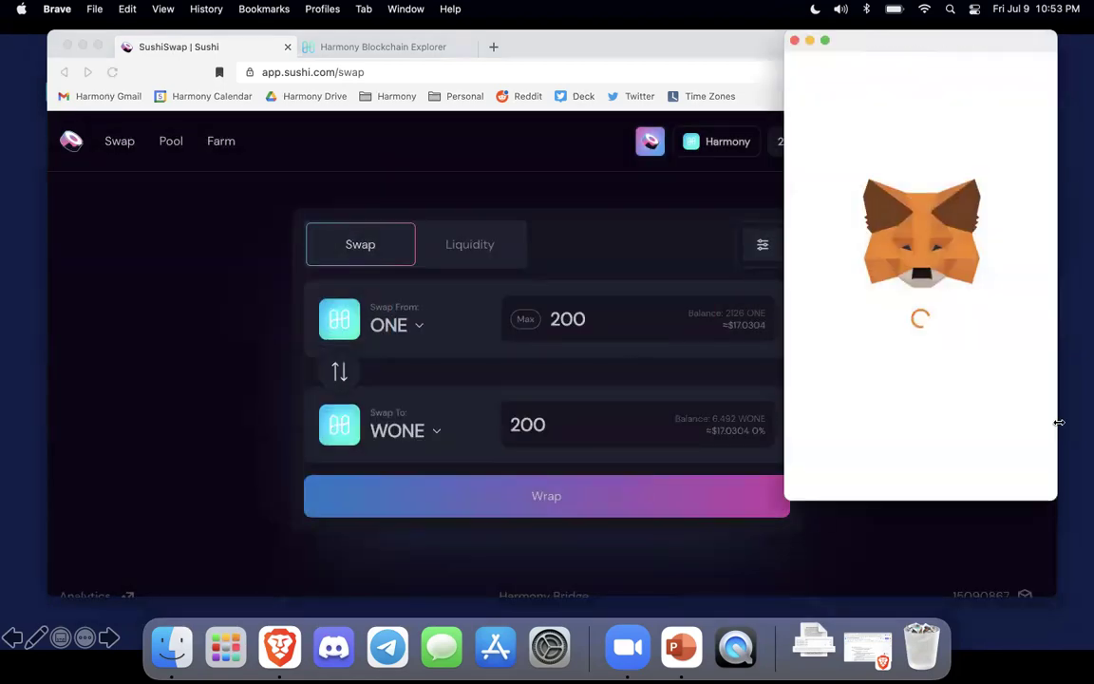
{"action": "left_click", "coordinate": [972, 467]}
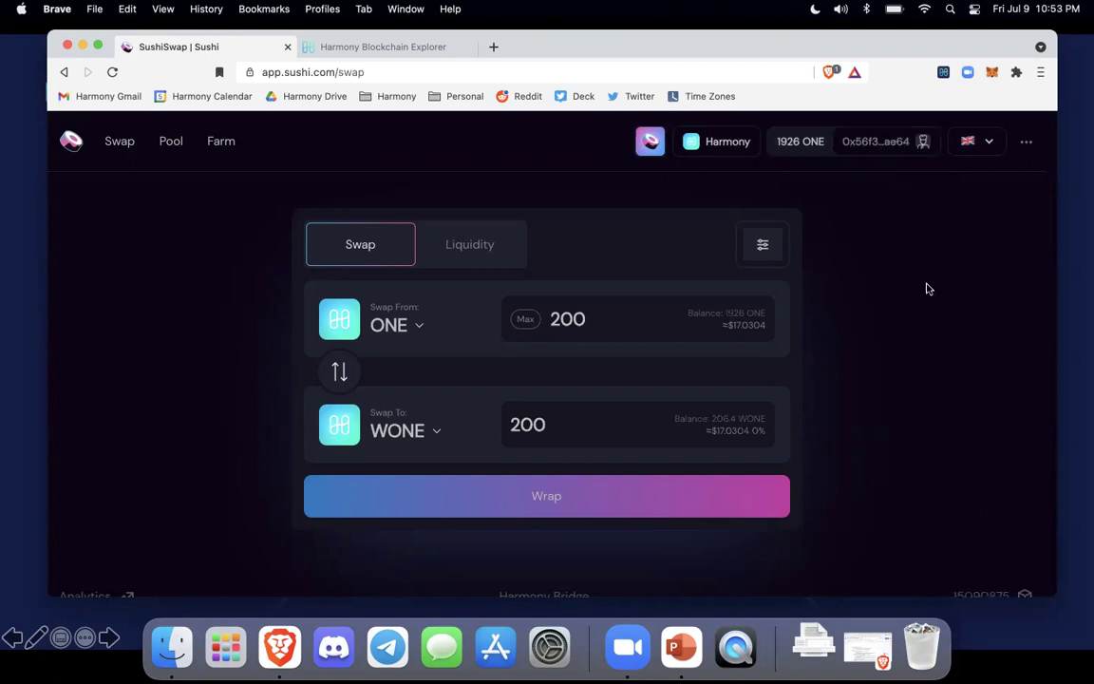
Step: Swap 200 ONE for about 16.99 BUSD and confirm the swap in MetaMask
{"action": "left_click", "coordinate": [436, 434]}
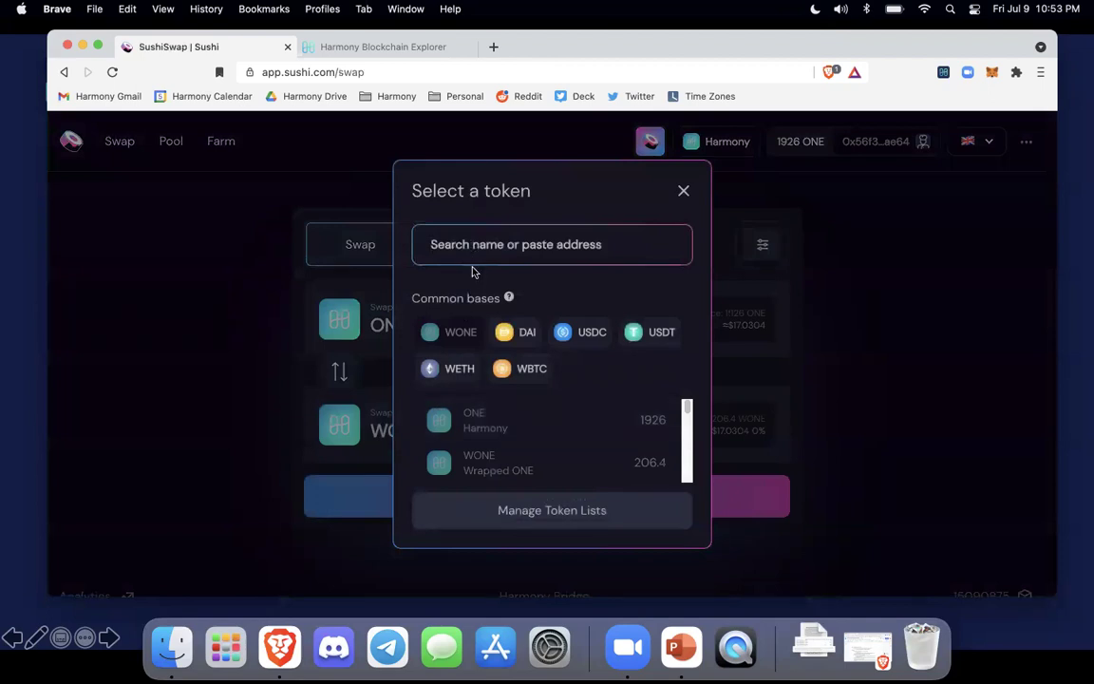
{"action": "type", "text": "busd"}
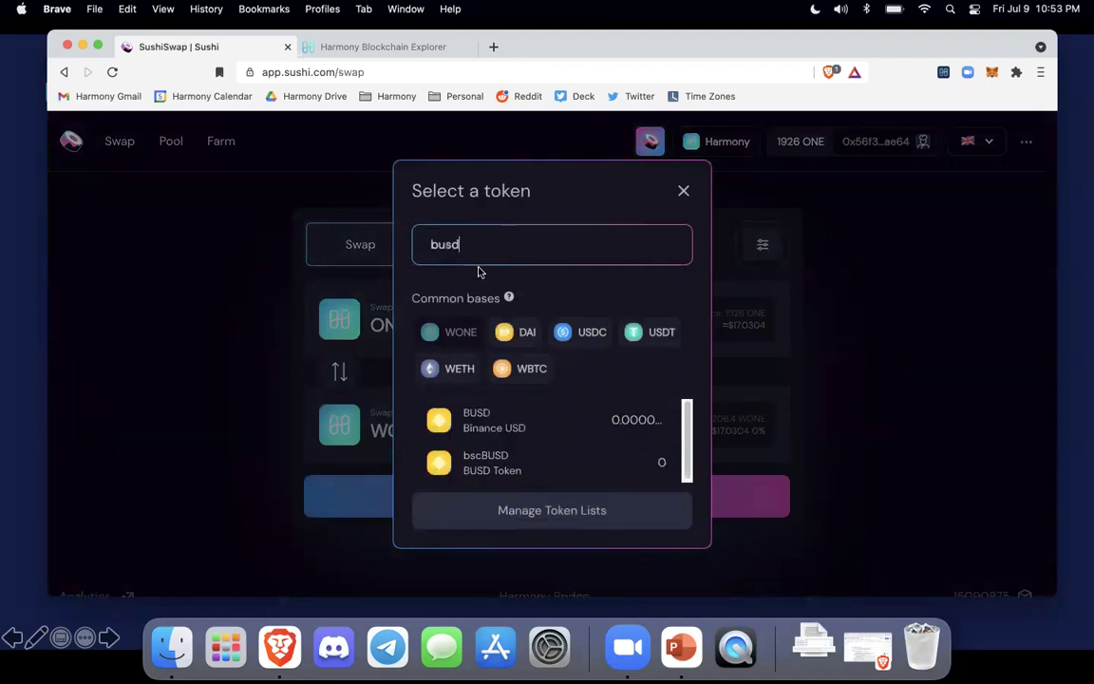
{"action": "left_click", "coordinate": [542, 428]}
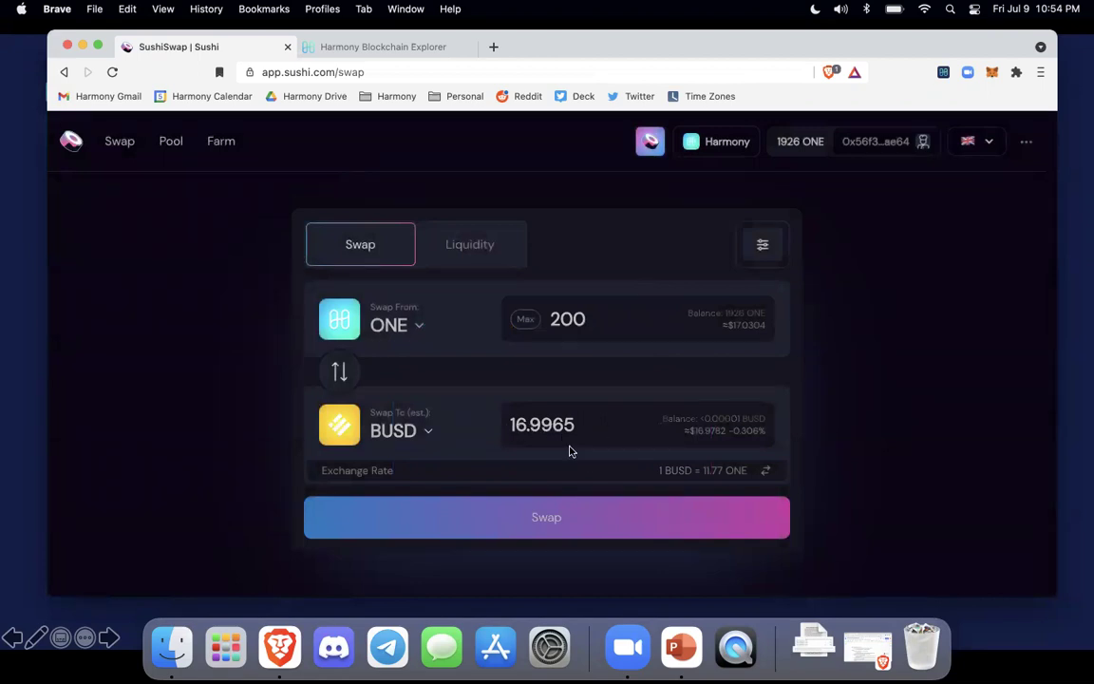
{"action": "left_click", "coordinate": [575, 527]}
{"action": "left_click", "coordinate": [603, 540]}
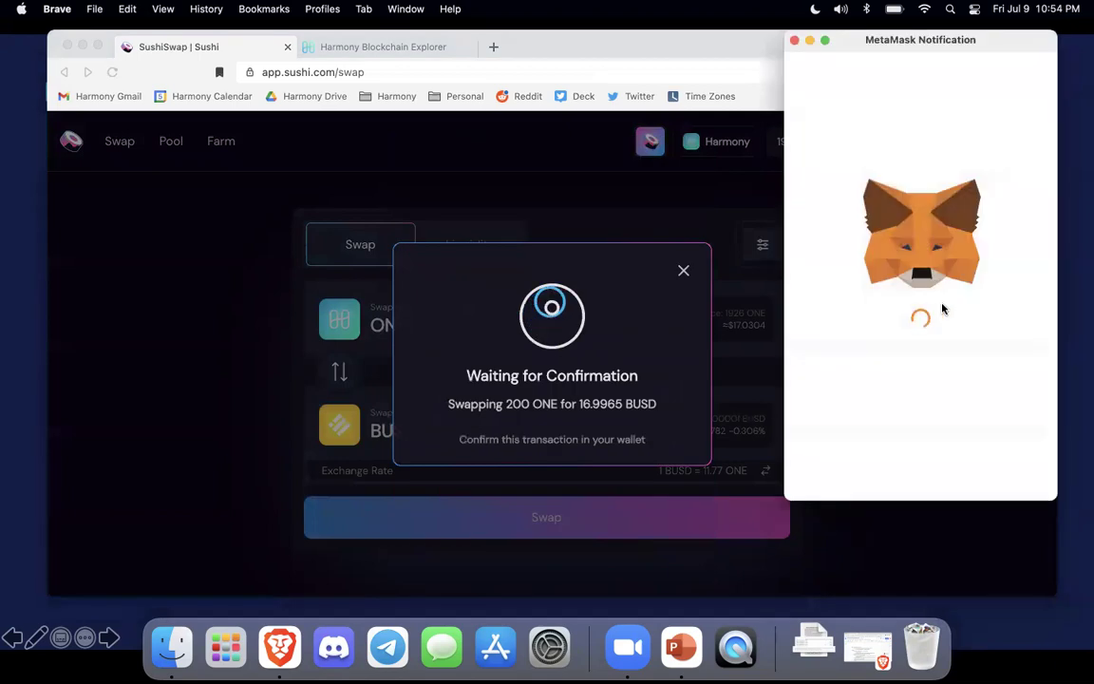
{"action": "left_click", "coordinate": [1001, 476]}
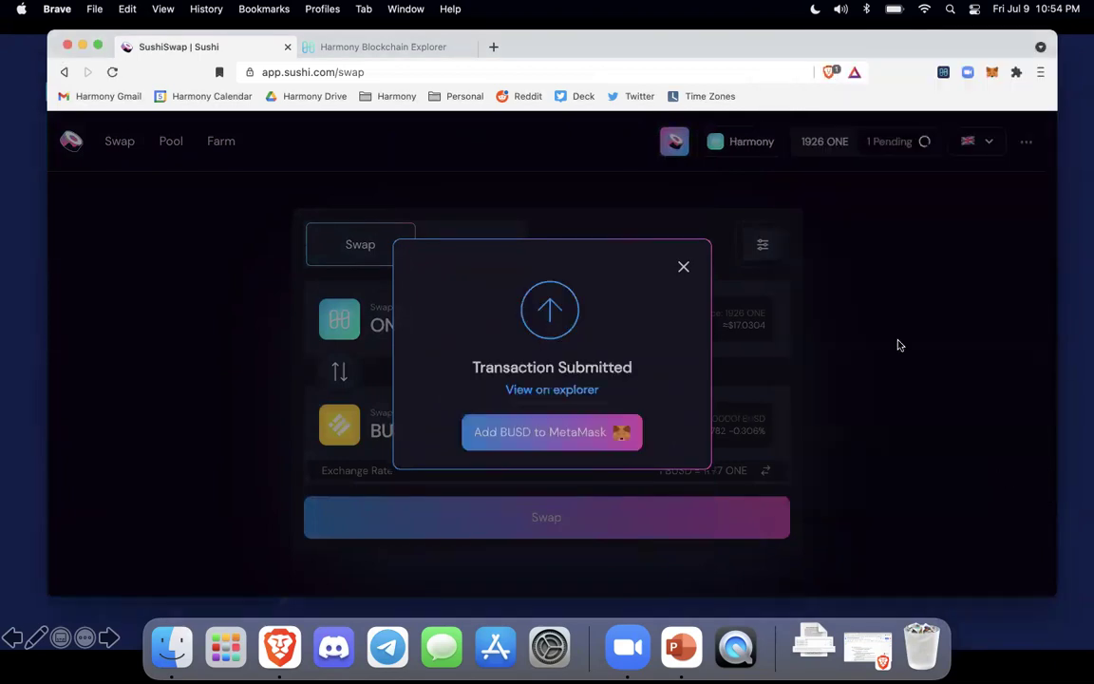
Step: Add the BUSD token to MetaMask's token list and dismiss the notice
{"action": "left_click", "coordinate": [570, 432]}
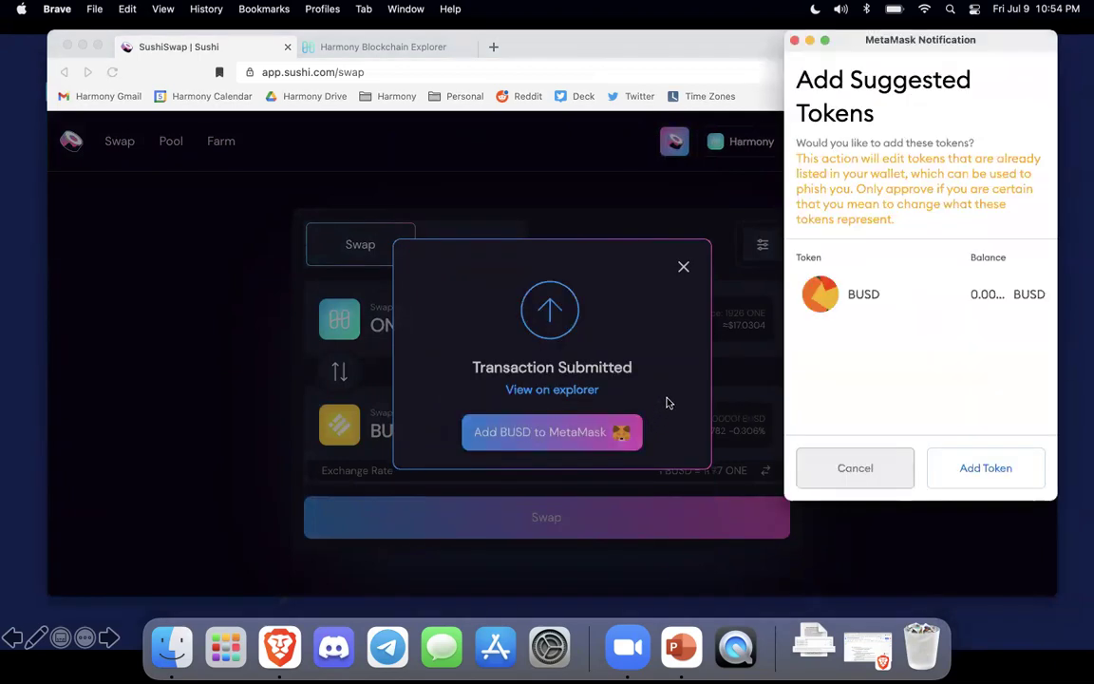
{"action": "left_click", "coordinate": [997, 481]}
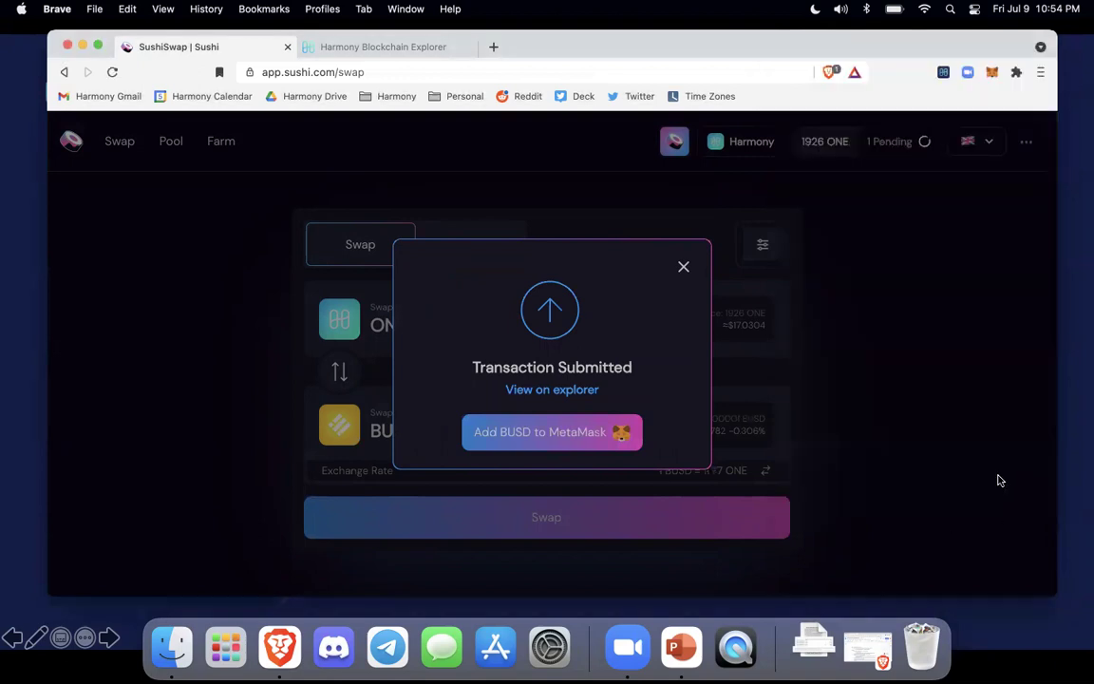
{"action": "left_click", "coordinate": [684, 270]}
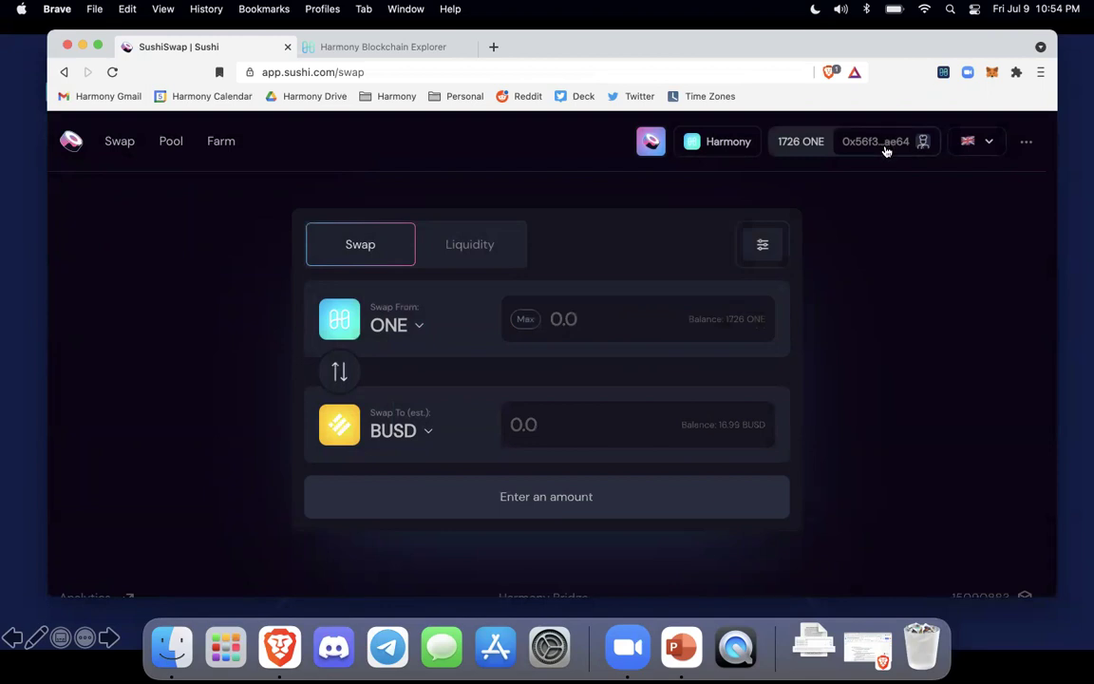
{"action": "left_click", "coordinate": [170, 141]}
{"action": "left_click", "coordinate": [454, 535]}
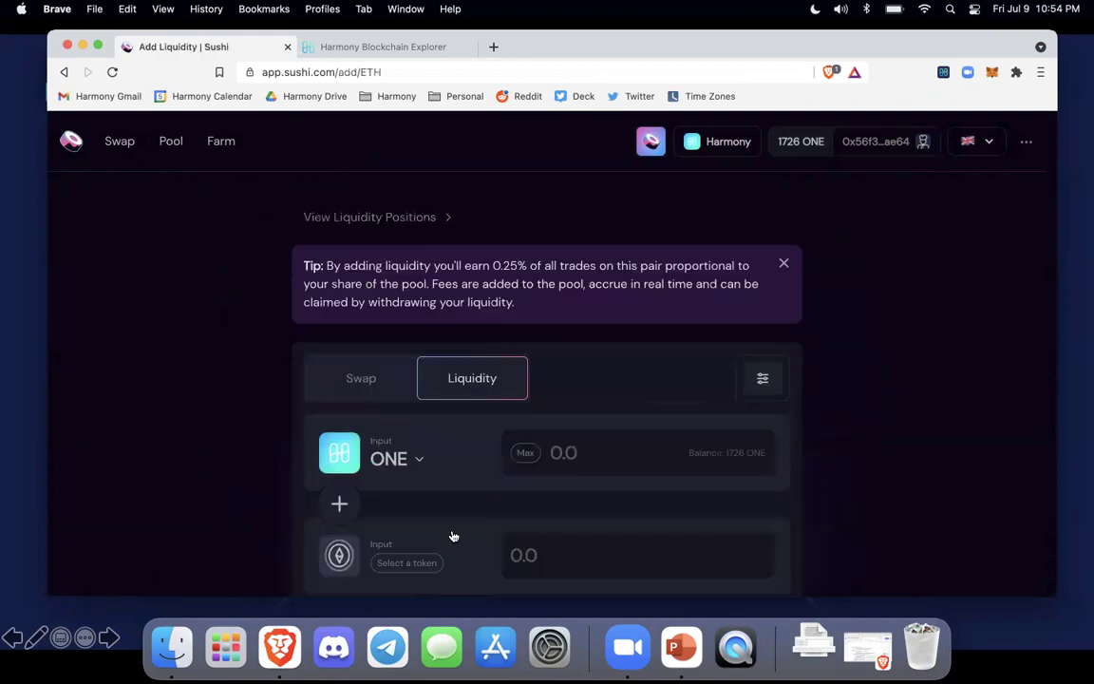
{"action": "scroll", "coordinate": [224, 449], "scroll_direction": "down", "scroll_amount": 2}
{"action": "left_click", "coordinate": [401, 355]}
{"action": "left_click", "coordinate": [435, 329]}
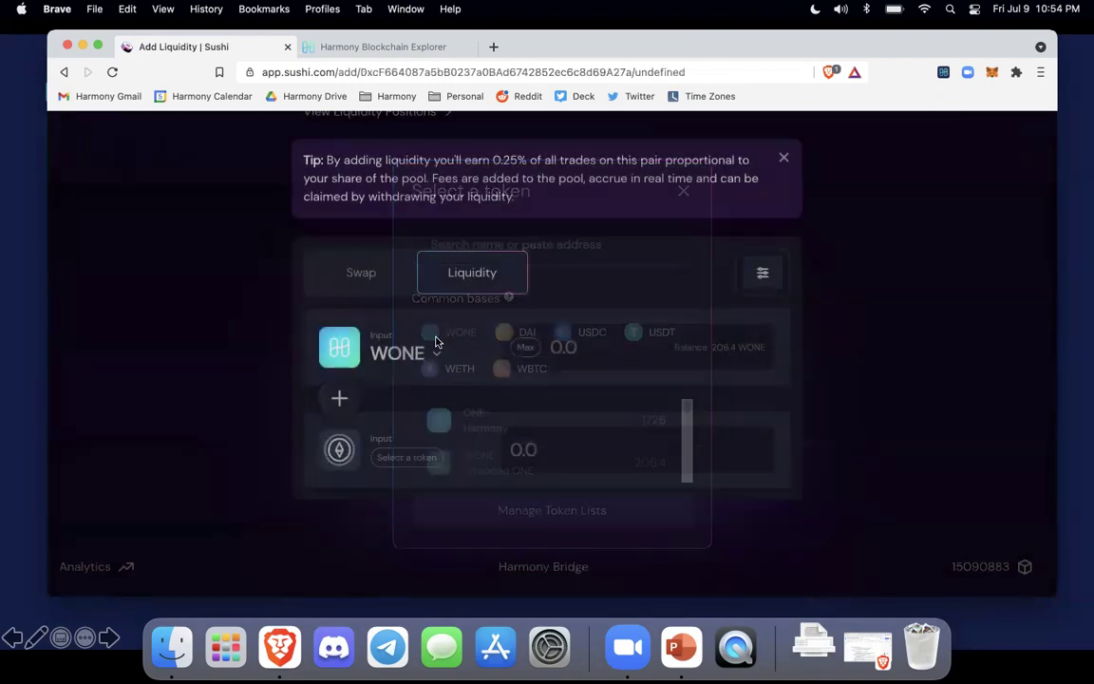
{"action": "left_click", "coordinate": [410, 450]}
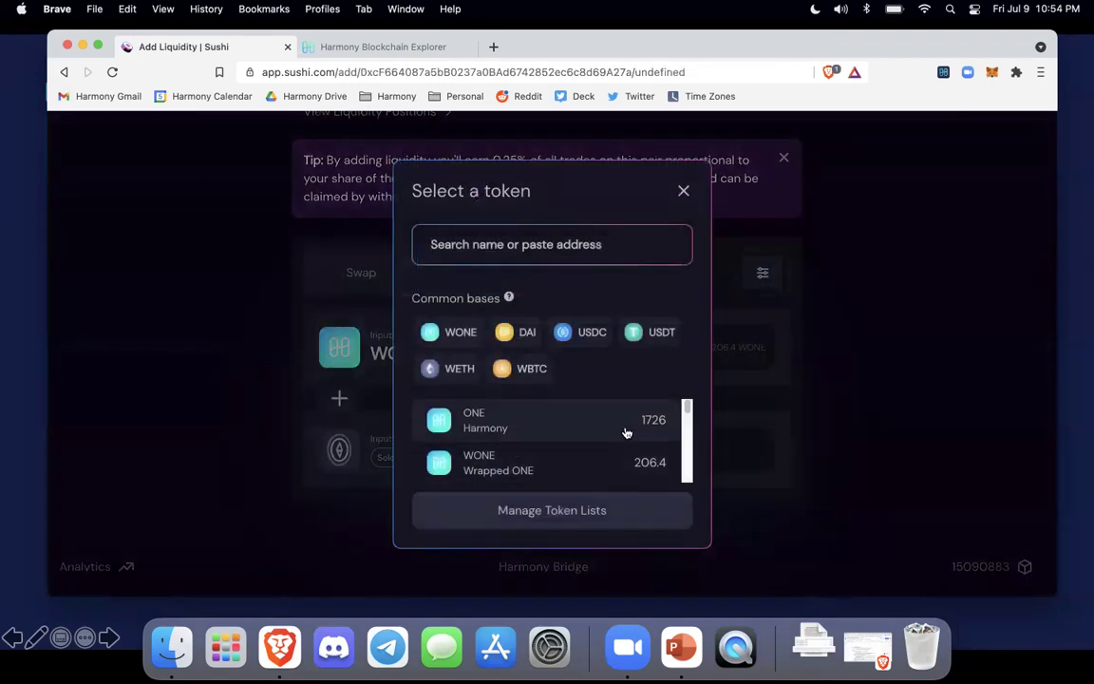
{"action": "type", "text": "busd"}
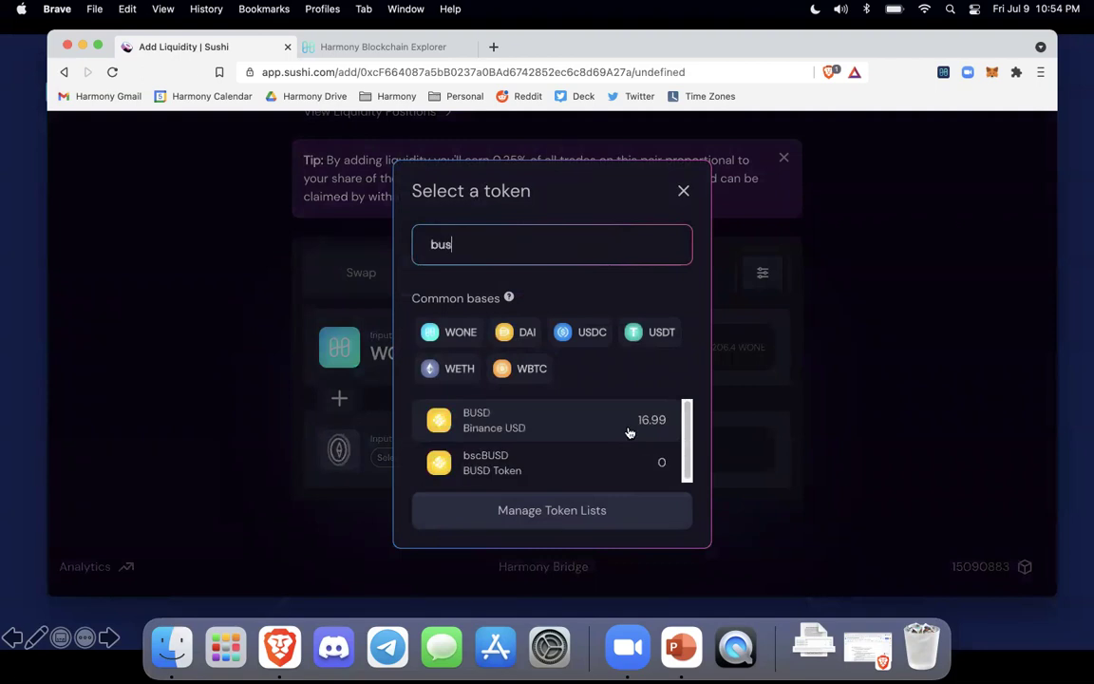
{"action": "left_click", "coordinate": [501, 435]}
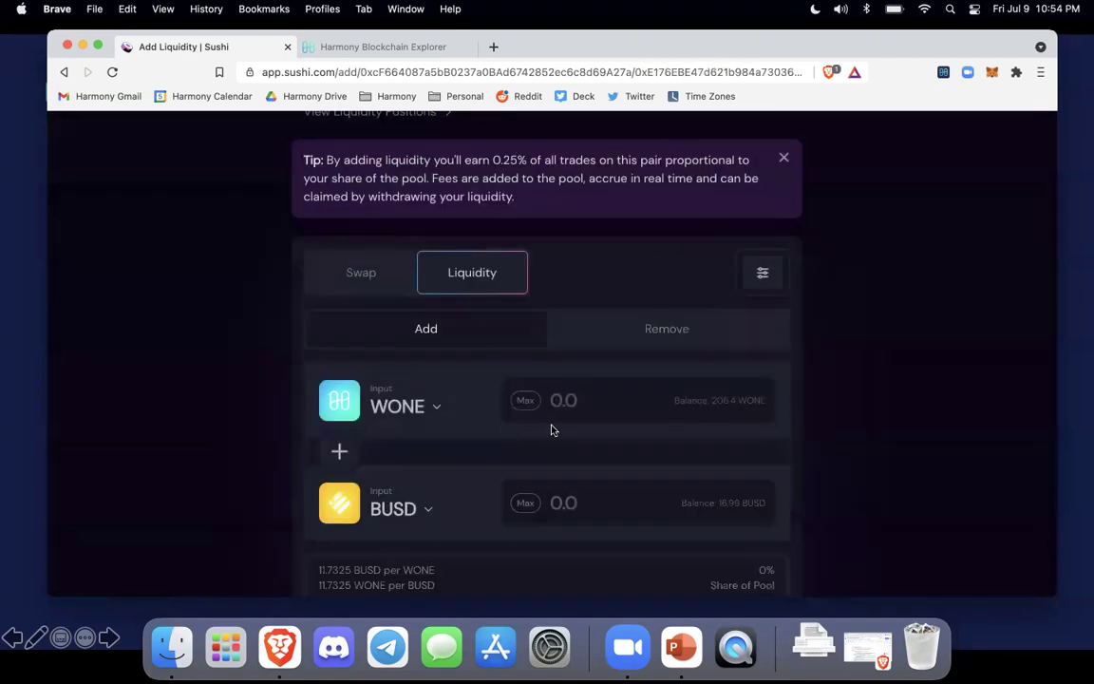
{"action": "left_click", "coordinate": [526, 503]}
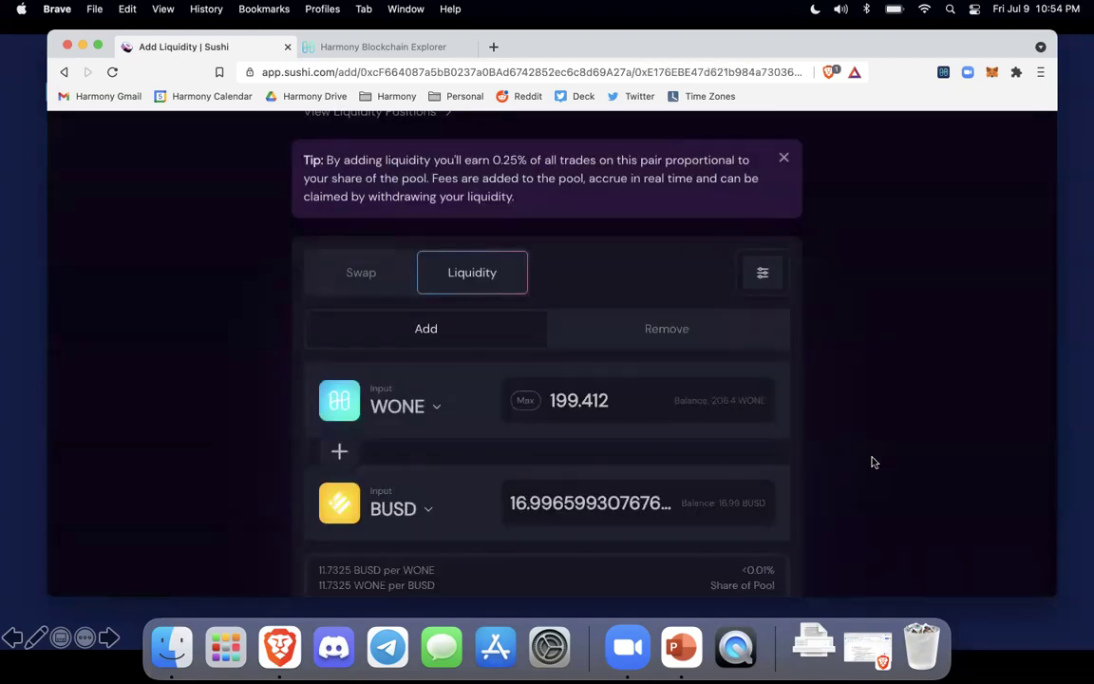
{"action": "scroll", "coordinate": [872, 463], "scroll_direction": "down", "scroll_amount": 3}
{"action": "left_click", "coordinate": [639, 463]}
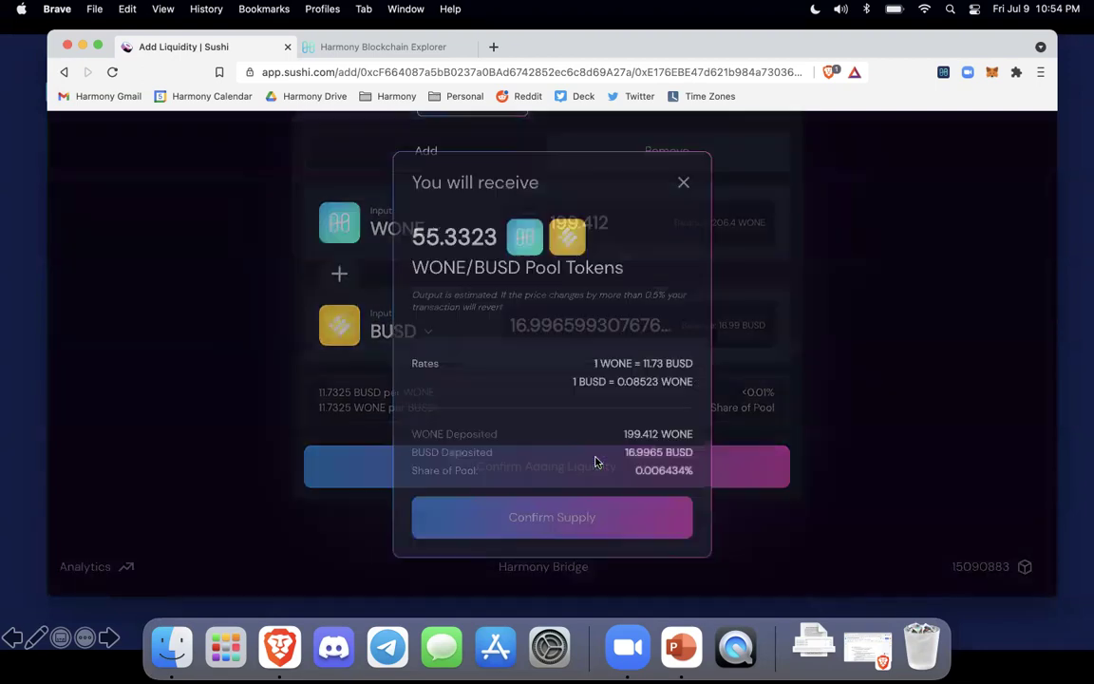
{"action": "left_click", "coordinate": [560, 516]}
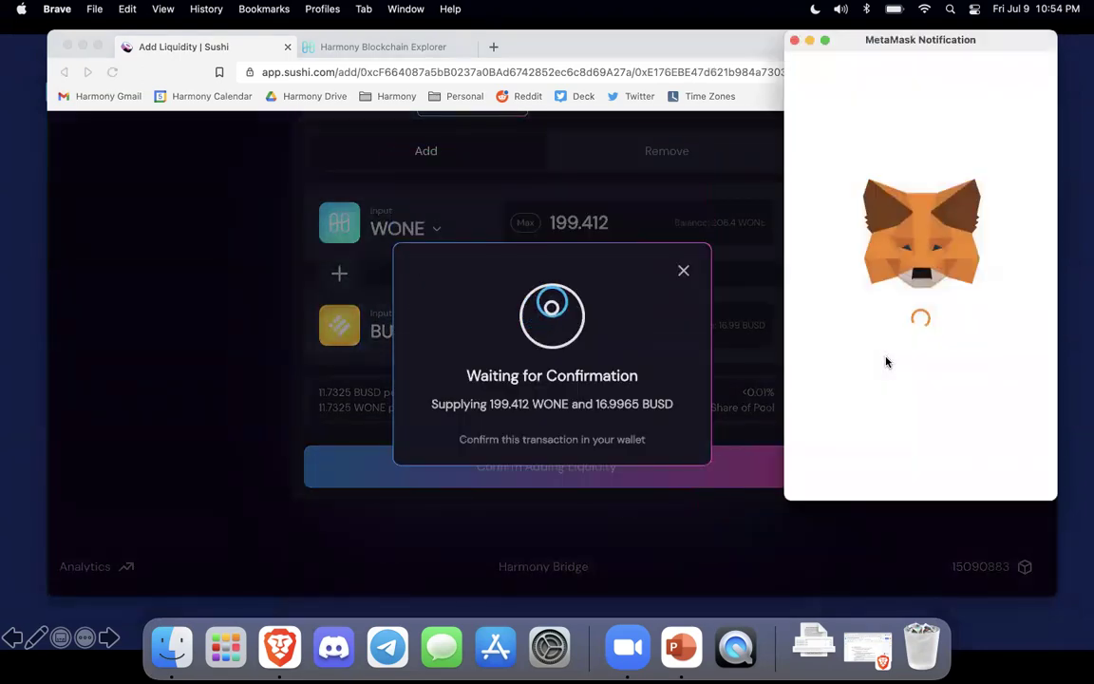
{"action": "left_click", "coordinate": [984, 467]}
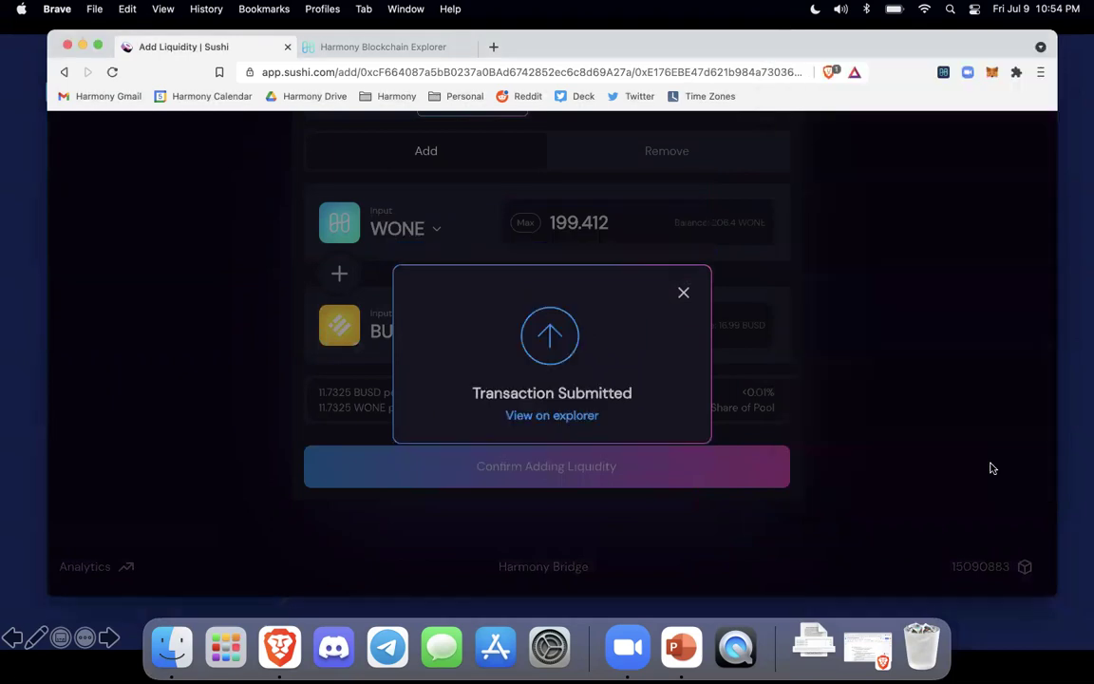
{"action": "left_click", "coordinate": [684, 296]}
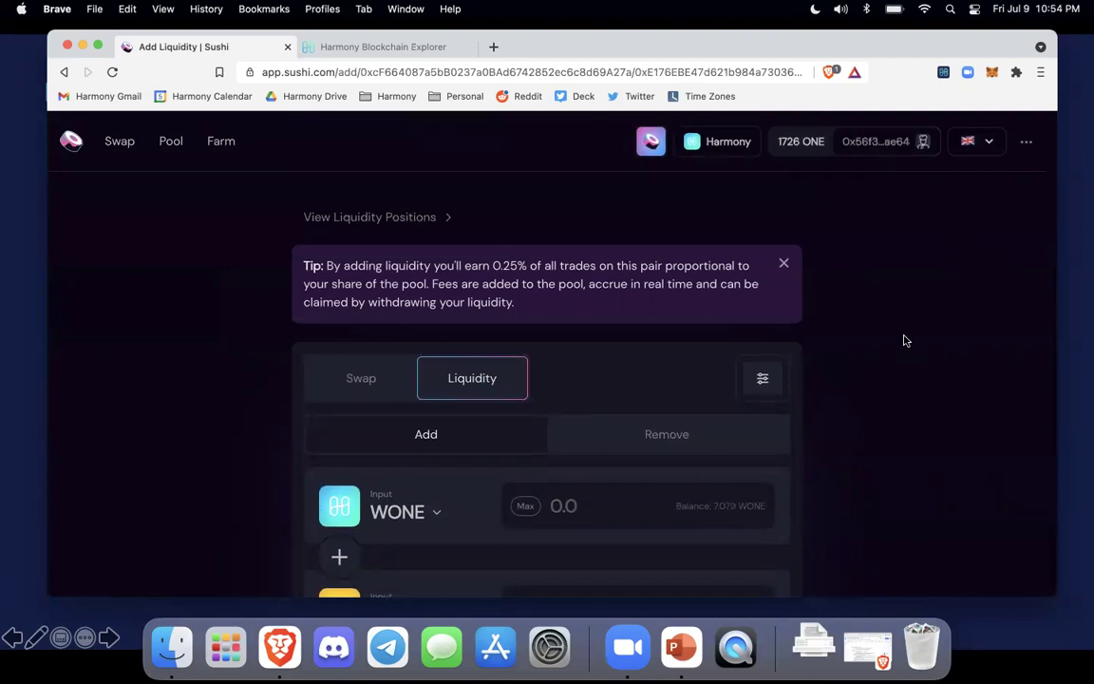
{"action": "scroll", "coordinate": [906, 340], "scroll_direction": "down", "scroll_amount": 8}
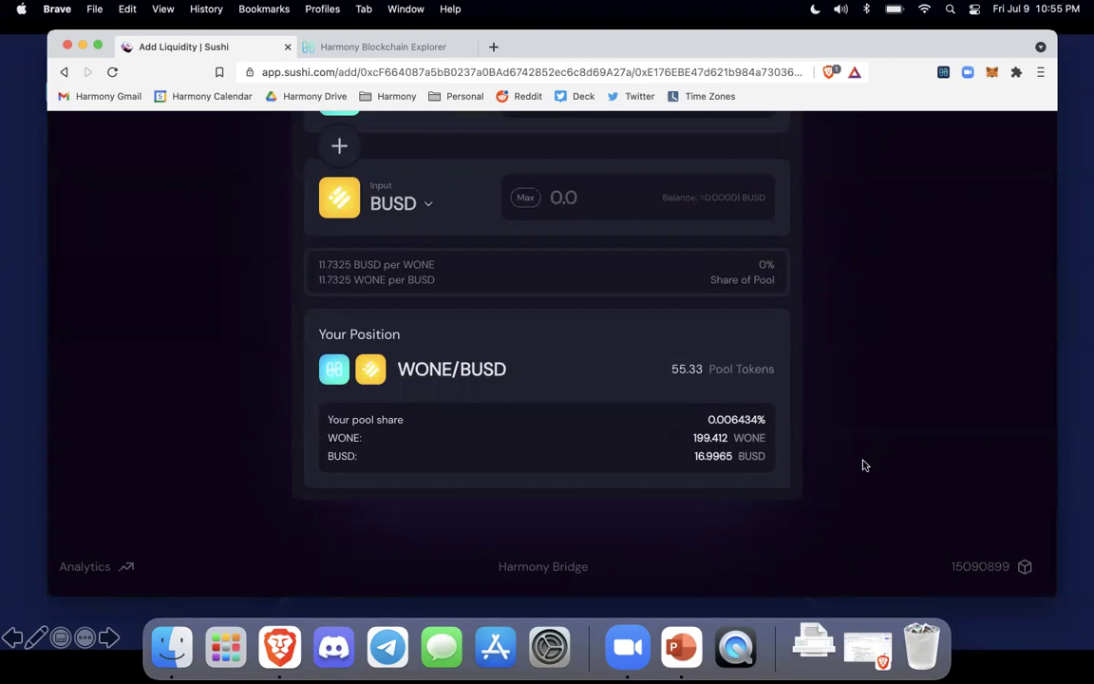
{"action": "scroll", "coordinate": [879, 418], "scroll_direction": "up", "scroll_amount": 2}
{"action": "scroll", "coordinate": [881, 417], "scroll_direction": "up", "scroll_amount": 6}
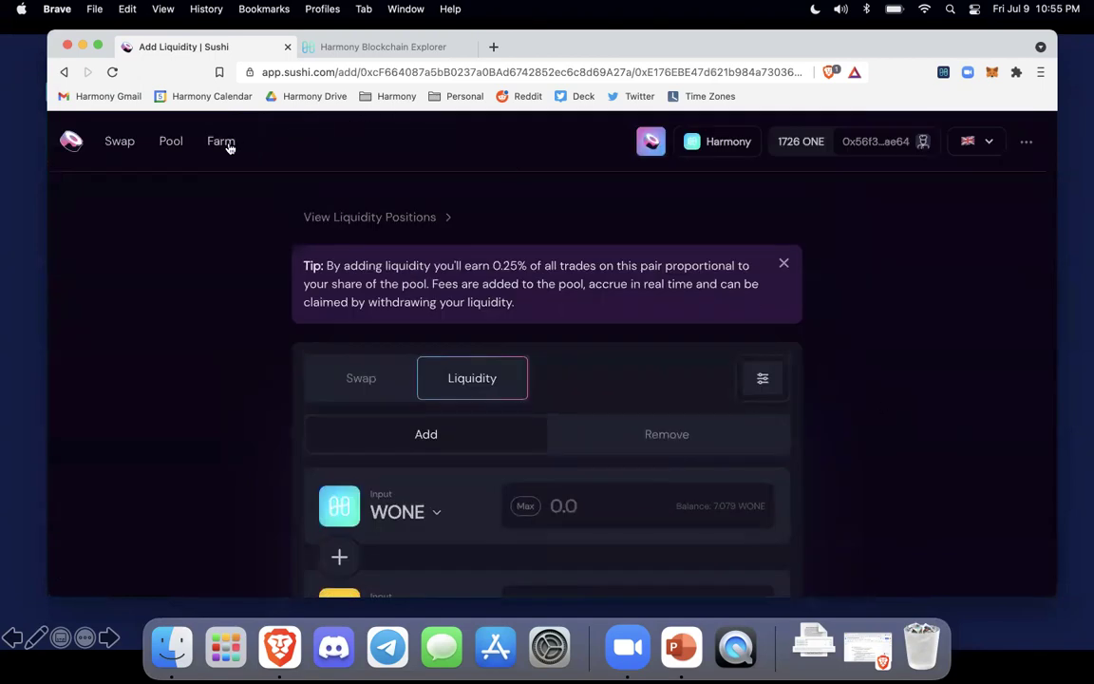
Step: Stake the MAX 55.33 LP balance in the WONE/BUSD farm, confirming in MetaMask
{"action": "left_click", "coordinate": [221, 141]}
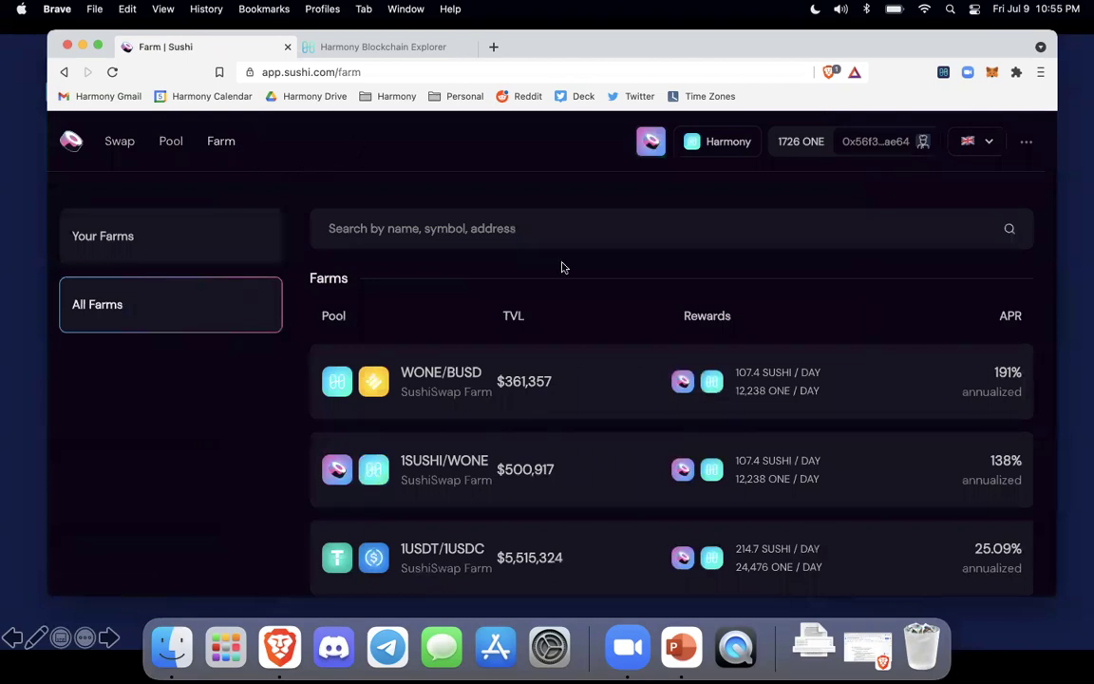
{"action": "left_click", "coordinate": [629, 382]}
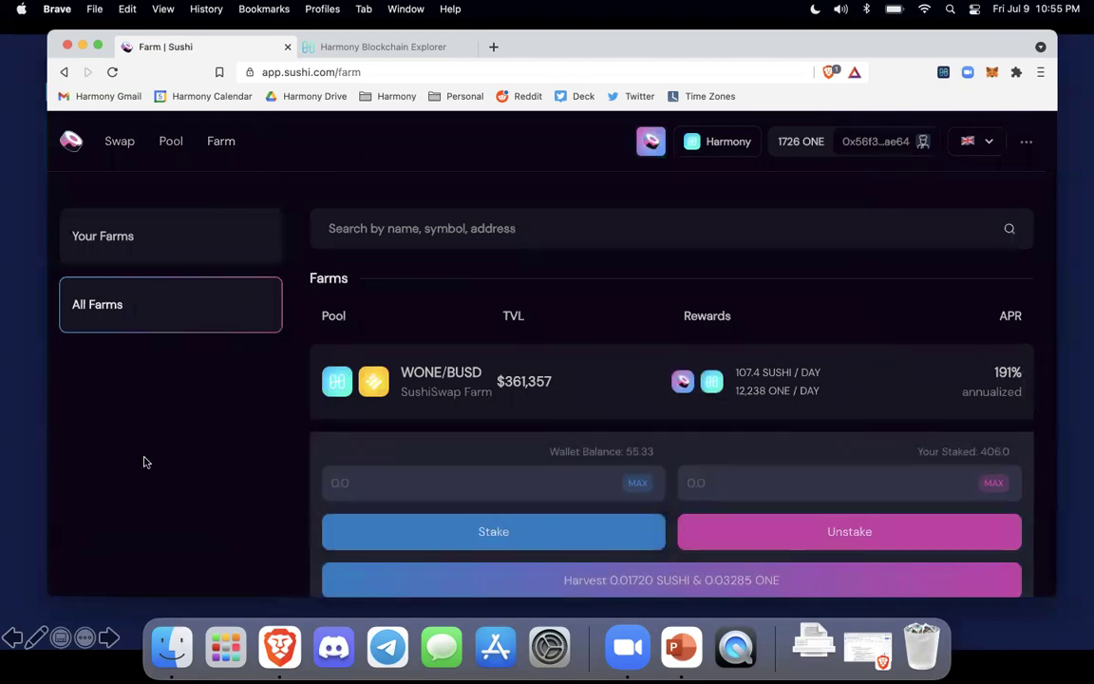
{"action": "scroll", "coordinate": [156, 472], "scroll_direction": "down", "scroll_amount": 1}
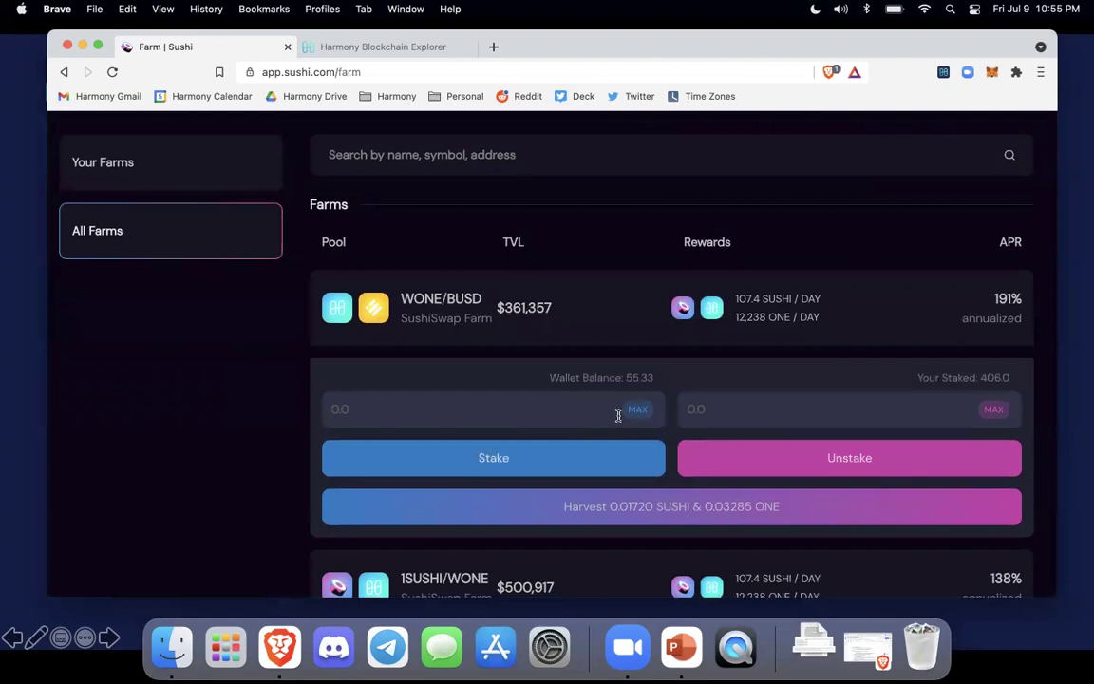
{"action": "left_click", "coordinate": [636, 411]}
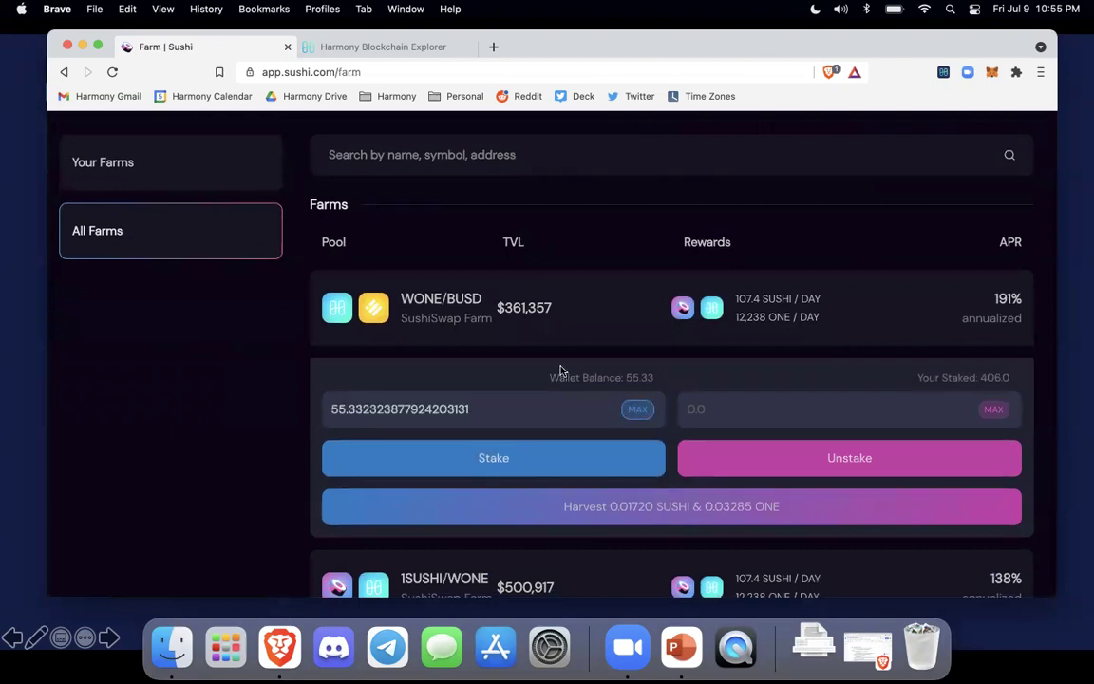
{"action": "left_click", "coordinate": [557, 465]}
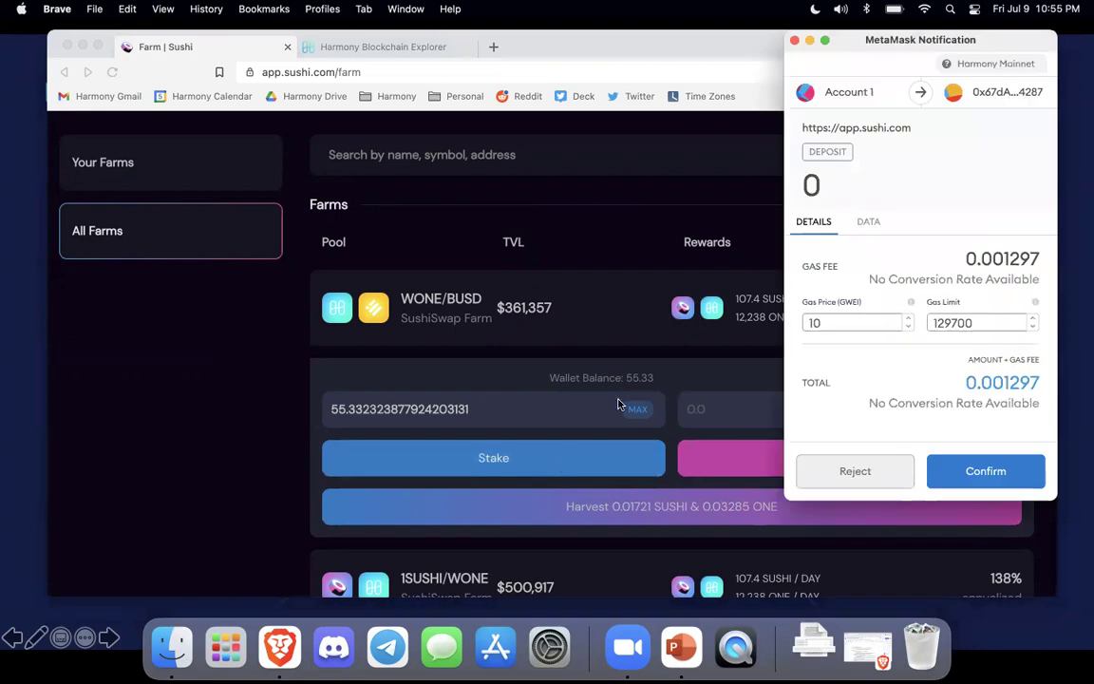
{"action": "left_click", "coordinate": [985, 471]}
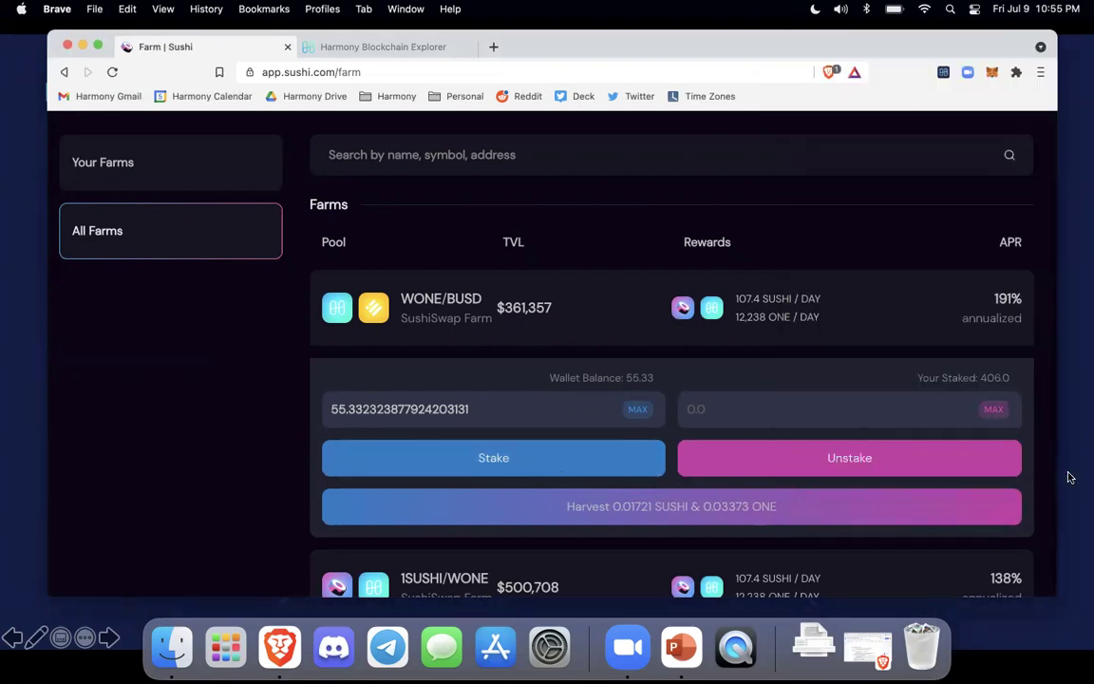
{"action": "scroll", "coordinate": [979, 446], "scroll_direction": "up", "scroll_amount": 2}
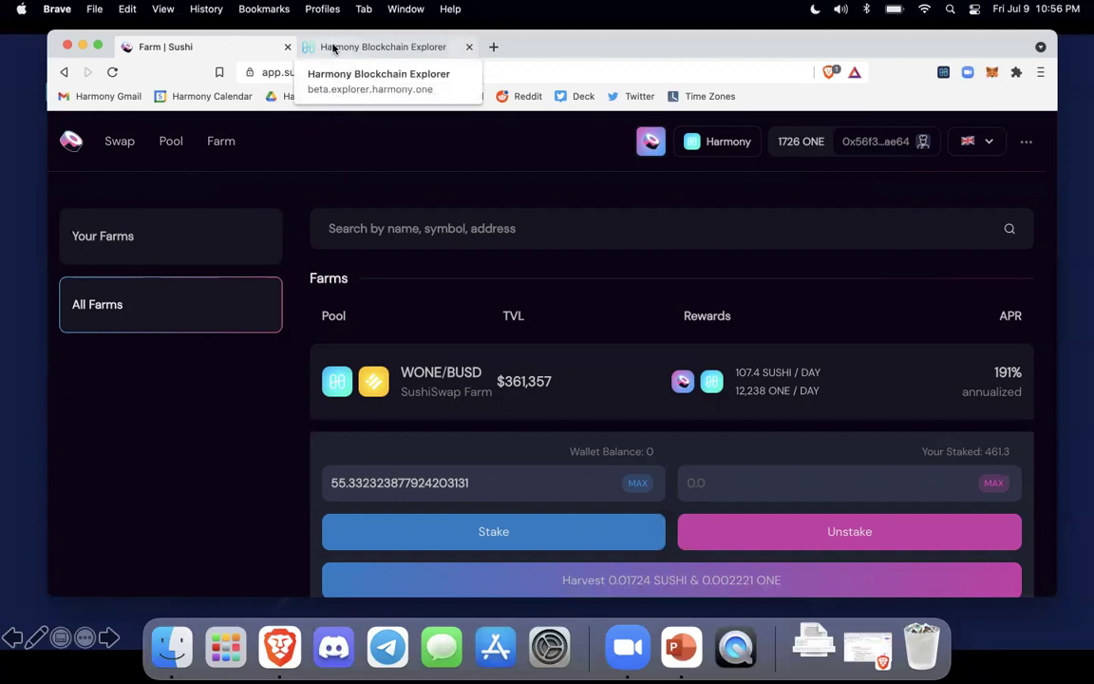
Step: Copy the wallet address from MetaMask and search it in Harmony Block Explorer
{"action": "left_click", "coordinate": [334, 48]}
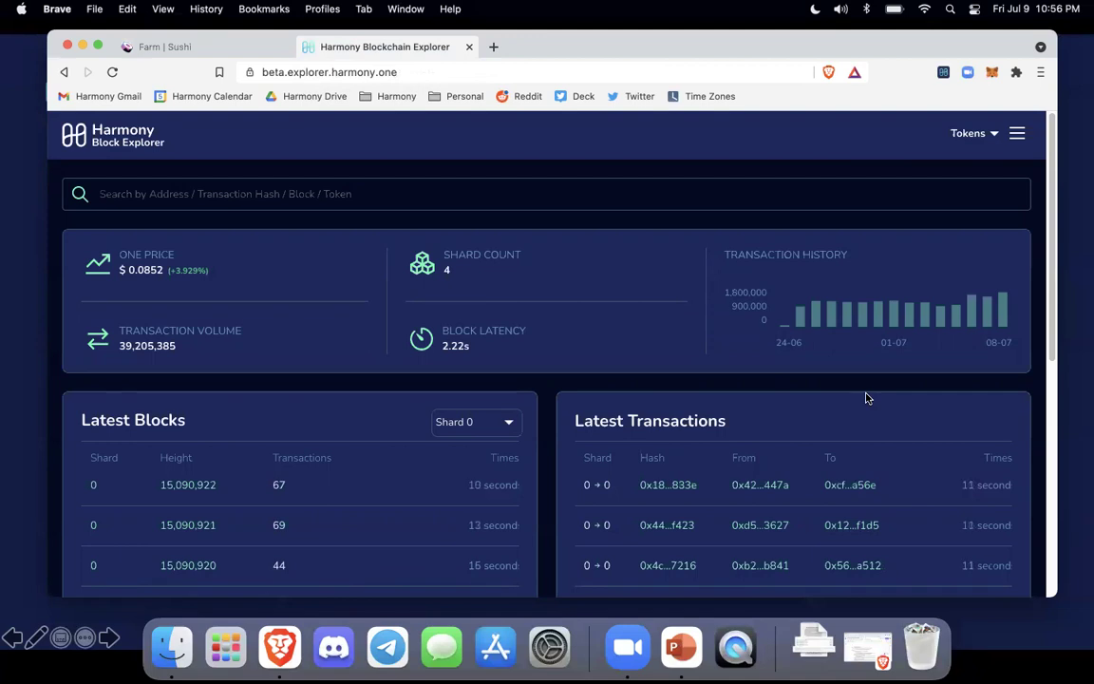
{"action": "left_click", "coordinate": [991, 74]}
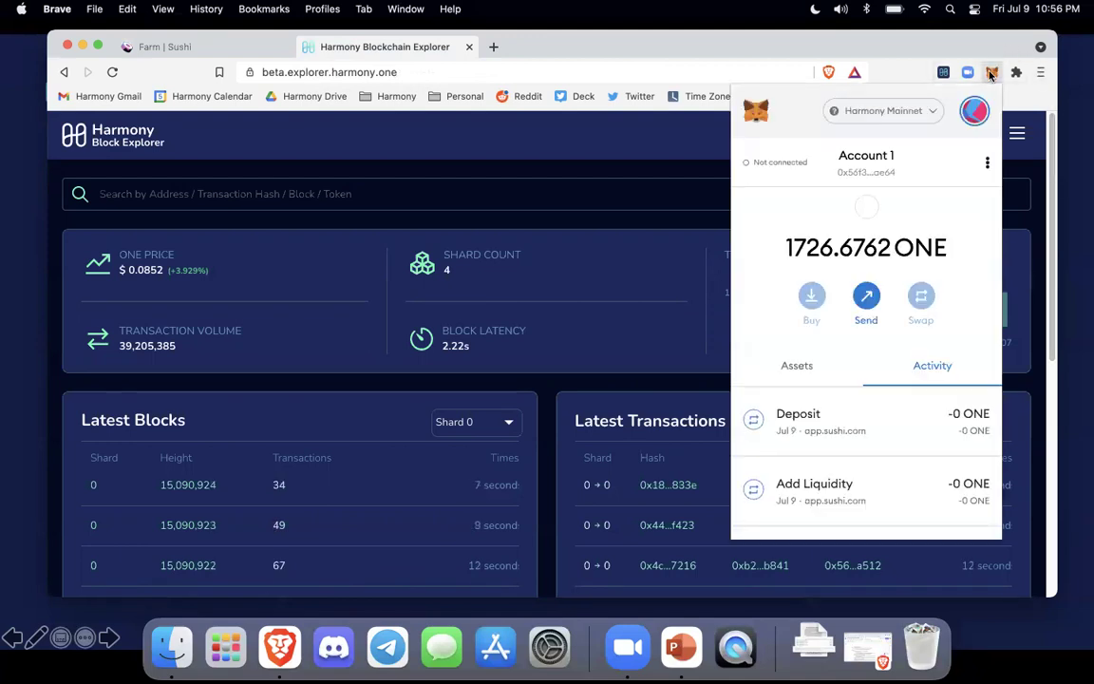
{"action": "left_click", "coordinate": [875, 166]}
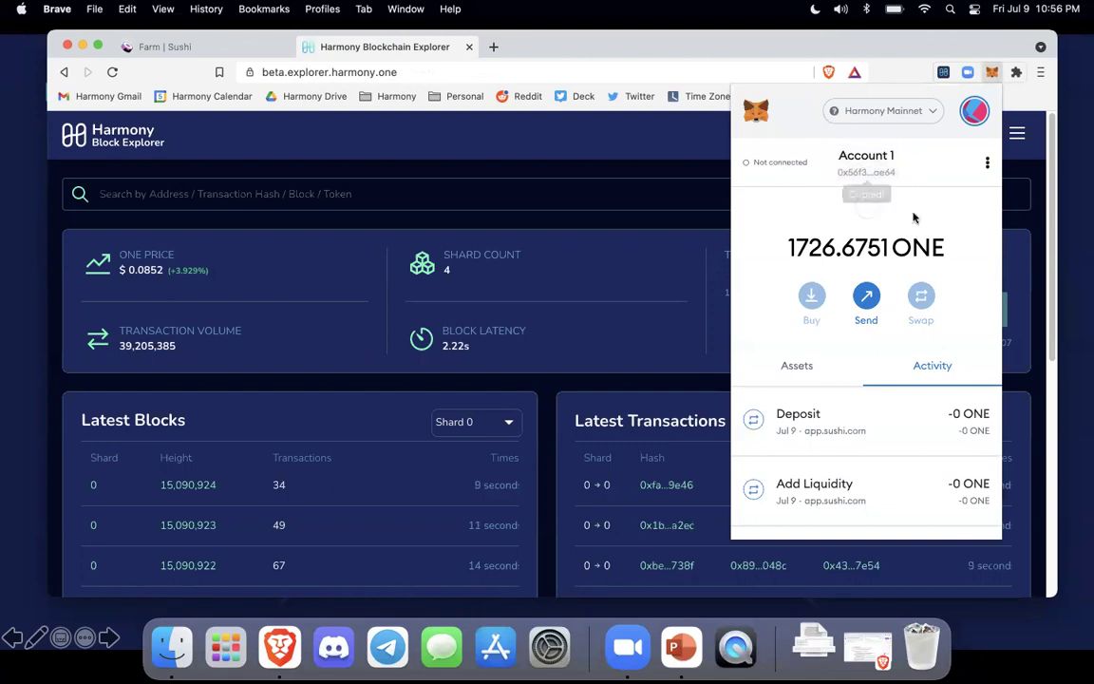
{"action": "left_click", "coordinate": [414, 173]}
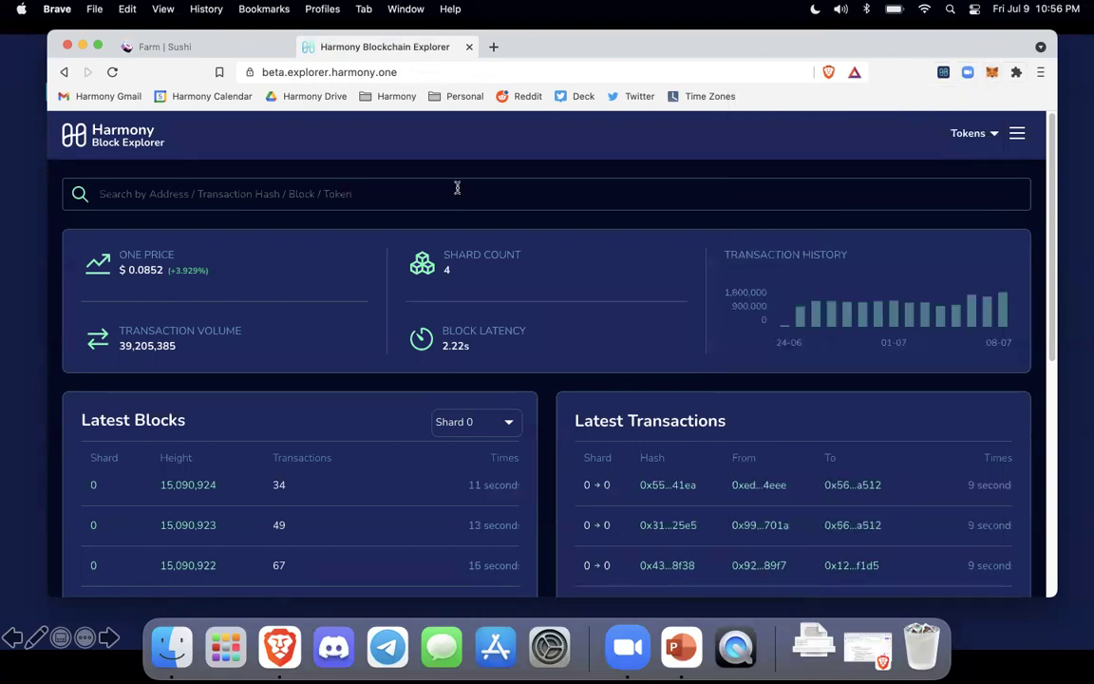
{"action": "key", "text": "super+v"}
{"action": "key", "text": "Return"}
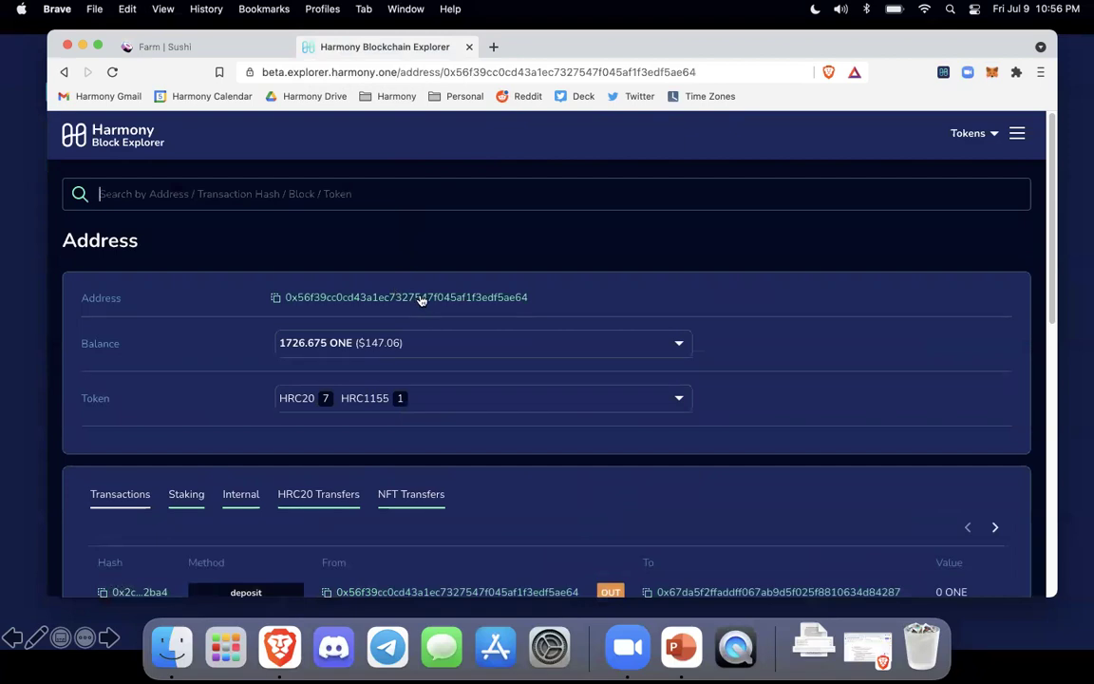
{"action": "scroll", "coordinate": [420, 298], "scroll_direction": "down", "scroll_amount": 5}
{"action": "scroll", "coordinate": [421, 296], "scroll_direction": "down", "scroll_amount": 1}
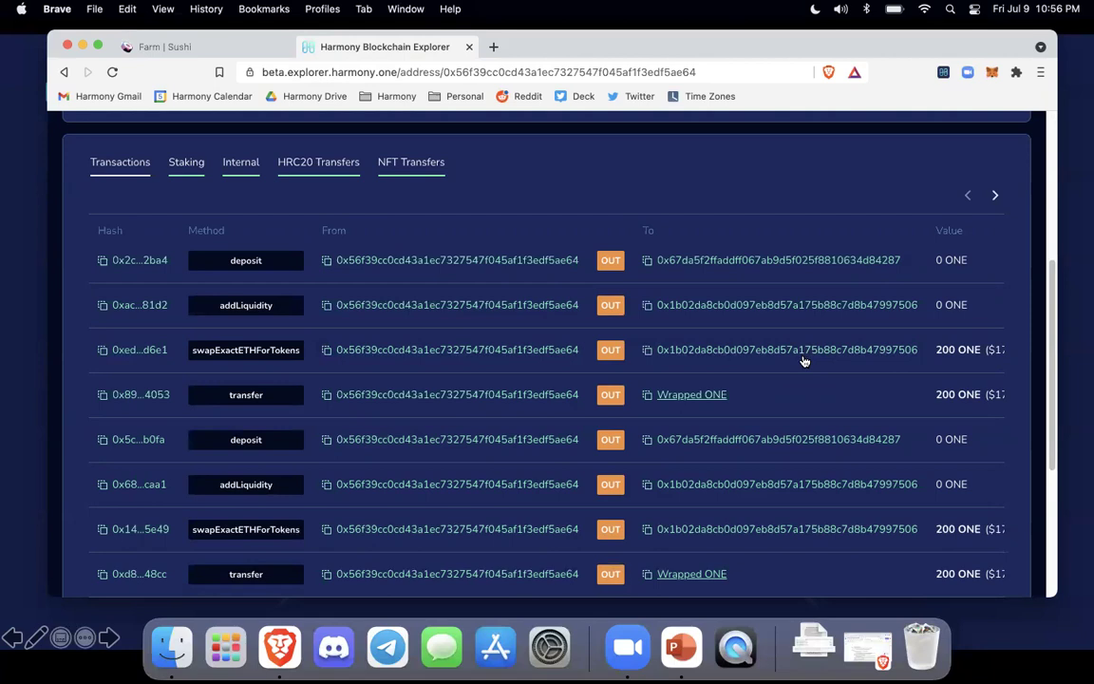
Step: Open the latest deposit transaction and check its success status and 55.33 SLP transfer
{"action": "left_click", "coordinate": [142, 269]}
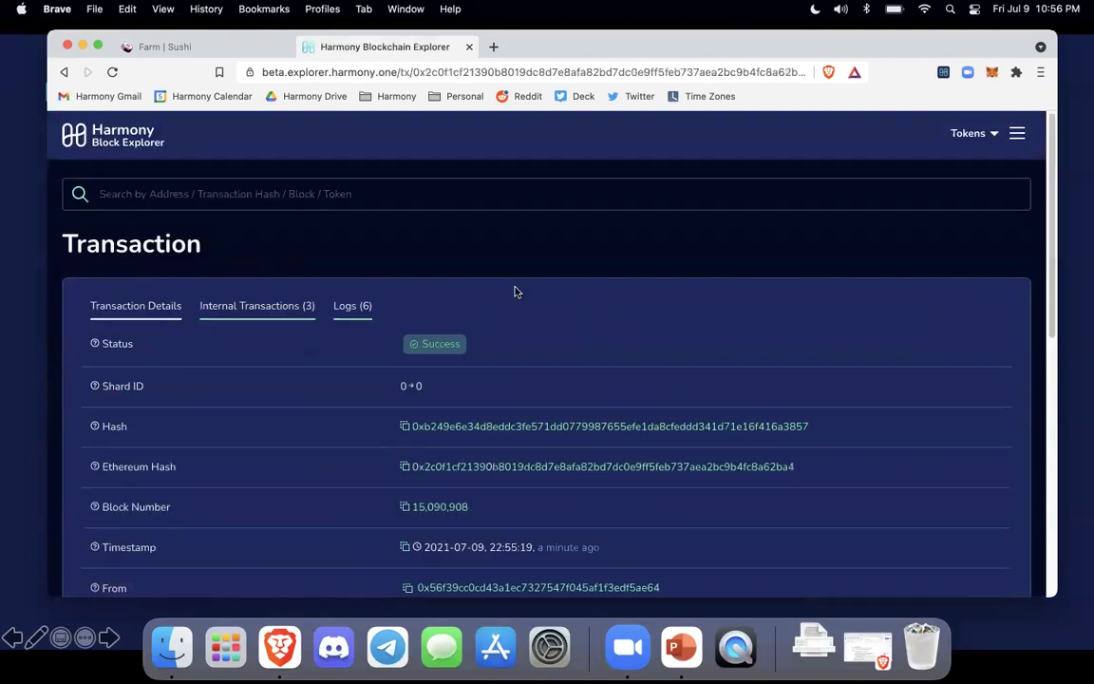
{"action": "scroll", "coordinate": [516, 291], "scroll_direction": "down", "scroll_amount": 3}
{"action": "scroll", "coordinate": [513, 295], "scroll_direction": "down", "scroll_amount": 3}
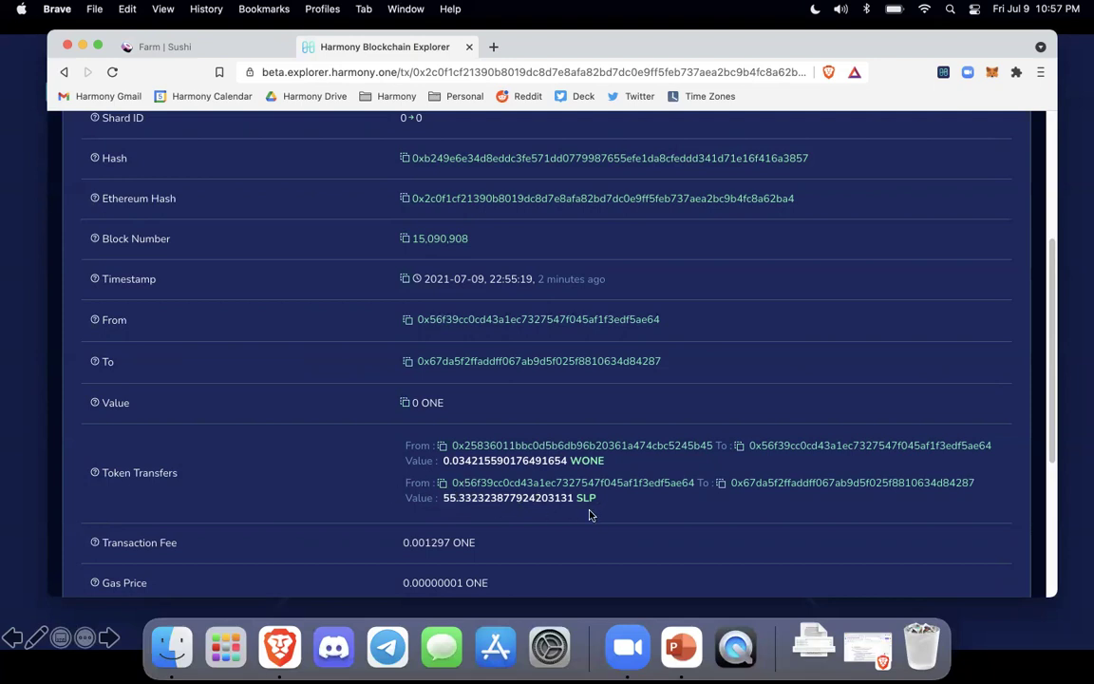
{"action": "scroll", "coordinate": [397, 481], "scroll_direction": "down", "scroll_amount": 5}
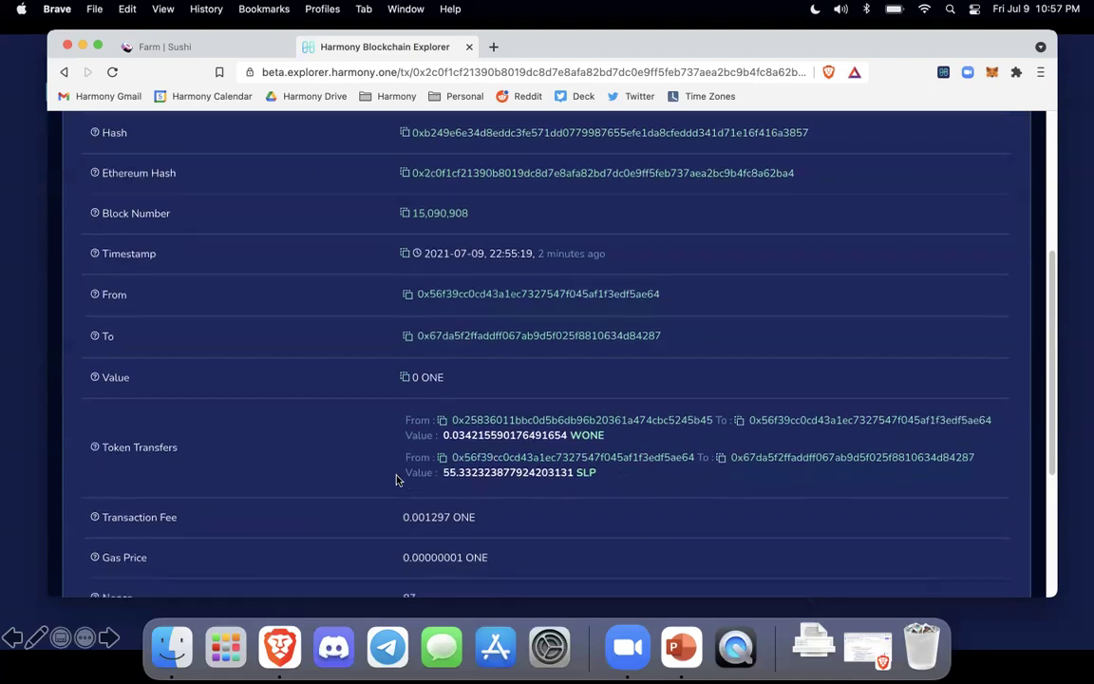
{"action": "scroll", "coordinate": [397, 482], "scroll_direction": "up", "scroll_amount": 10}
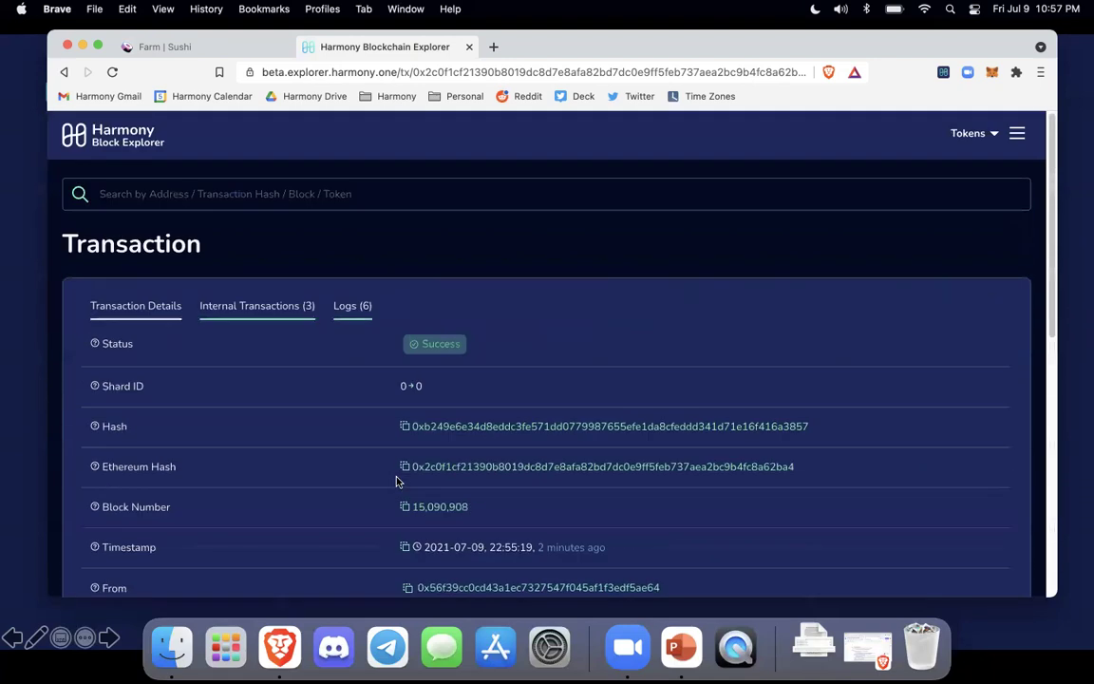
{"action": "scroll", "coordinate": [397, 481], "scroll_direction": "down", "scroll_amount": 3}
{"action": "scroll", "coordinate": [537, 317], "scroll_direction": "up", "scroll_amount": 3}
{"action": "scroll", "coordinate": [310, 513], "scroll_direction": "down", "scroll_amount": 5}
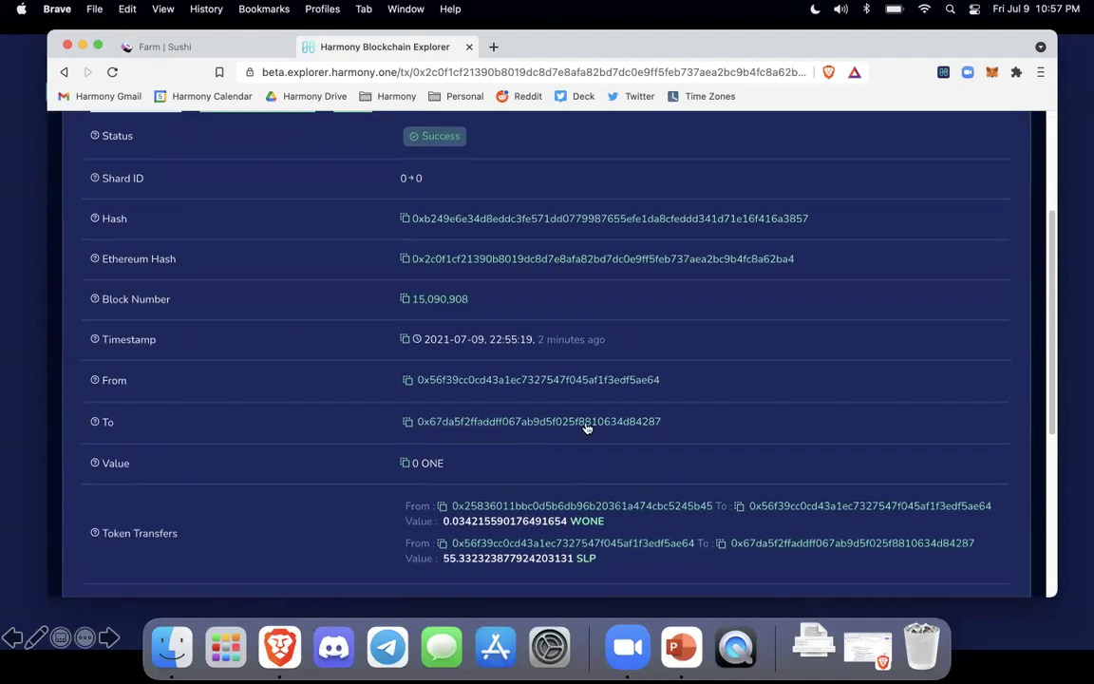
{"action": "left_click", "coordinate": [422, 380]}
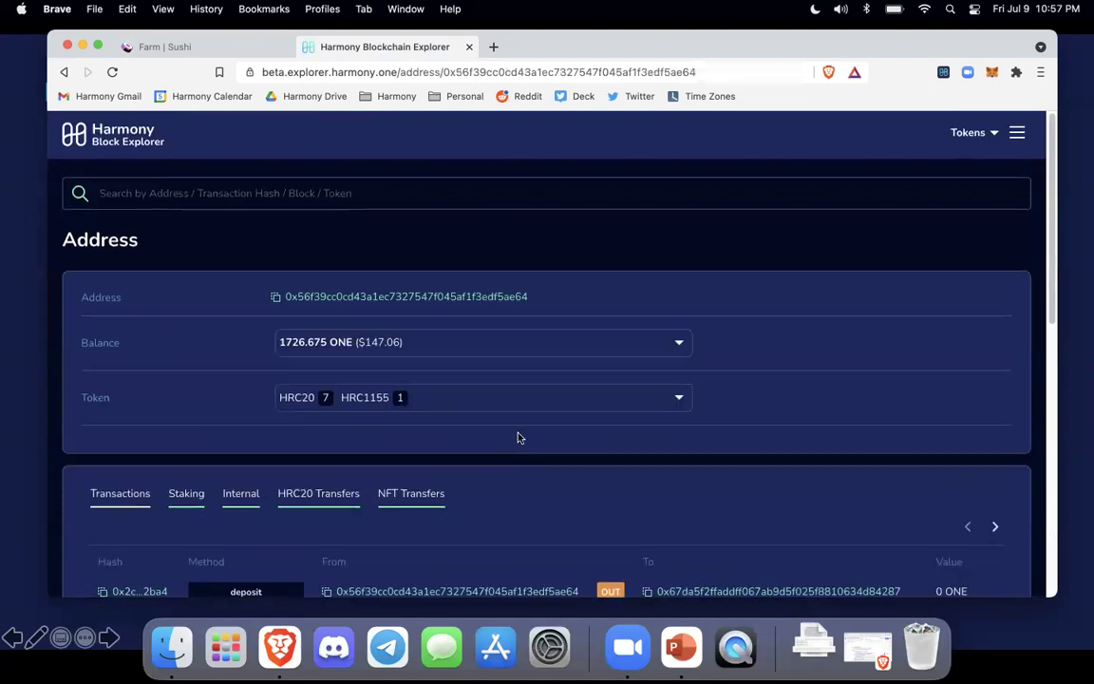
{"action": "scroll", "coordinate": [519, 437], "scroll_direction": "down", "scroll_amount": 5}
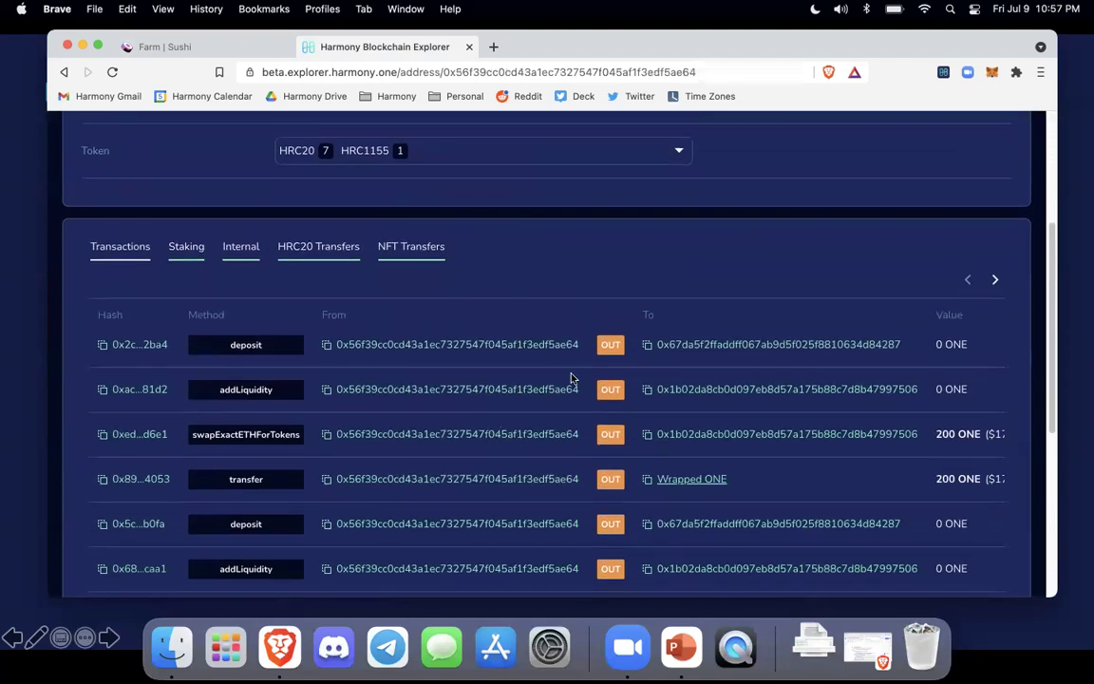
{"action": "left_click", "coordinate": [135, 482]}
{"action": "scroll", "coordinate": [771, 423], "scroll_direction": "down", "scroll_amount": 2}
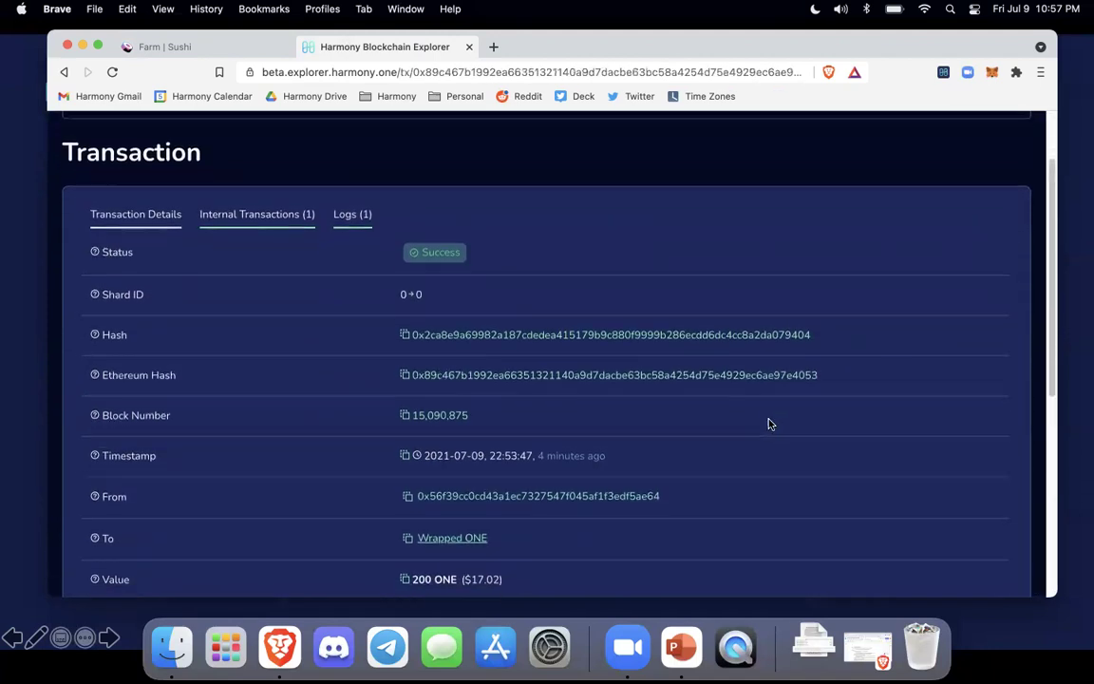
{"action": "scroll", "coordinate": [770, 426], "scroll_direction": "down", "scroll_amount": 3}
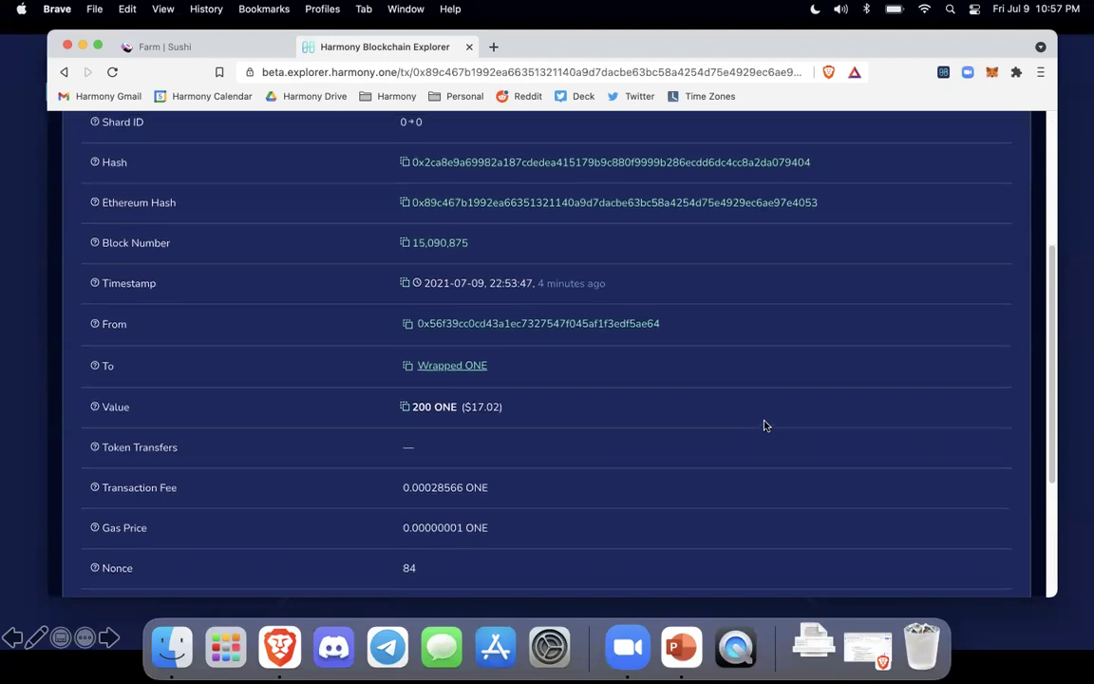
{"action": "scroll", "coordinate": [760, 426], "scroll_direction": "up", "scroll_amount": 3}
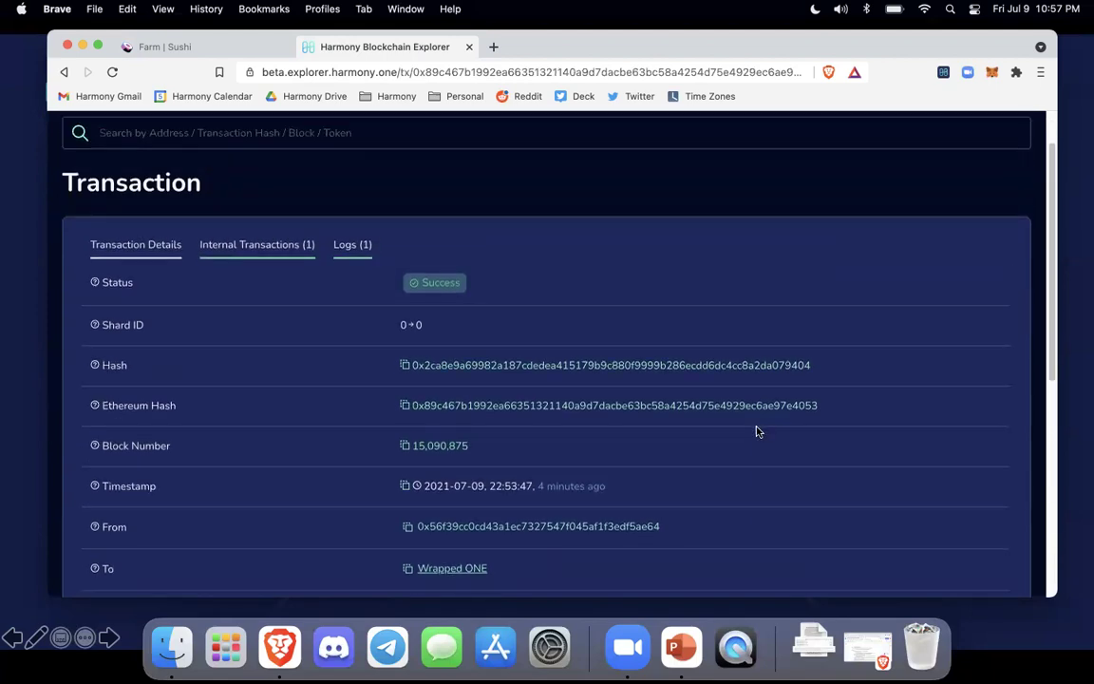
{"action": "scroll", "coordinate": [758, 431], "scroll_direction": "down", "scroll_amount": 3}
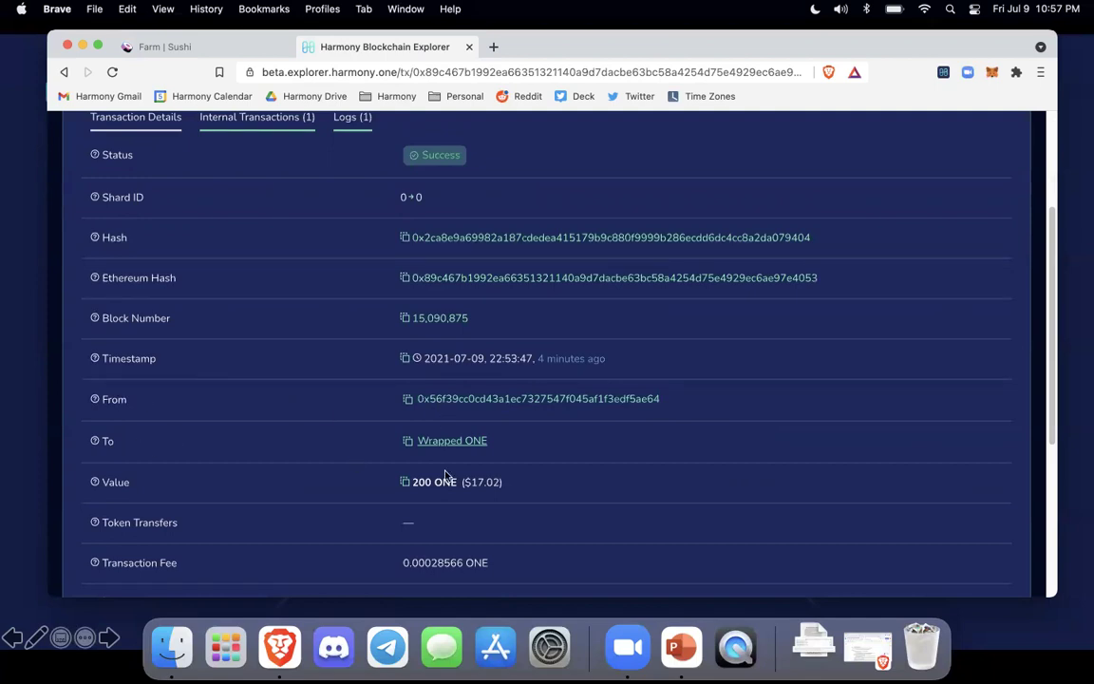
{"action": "scroll", "coordinate": [479, 453], "scroll_direction": "down", "scroll_amount": 5}
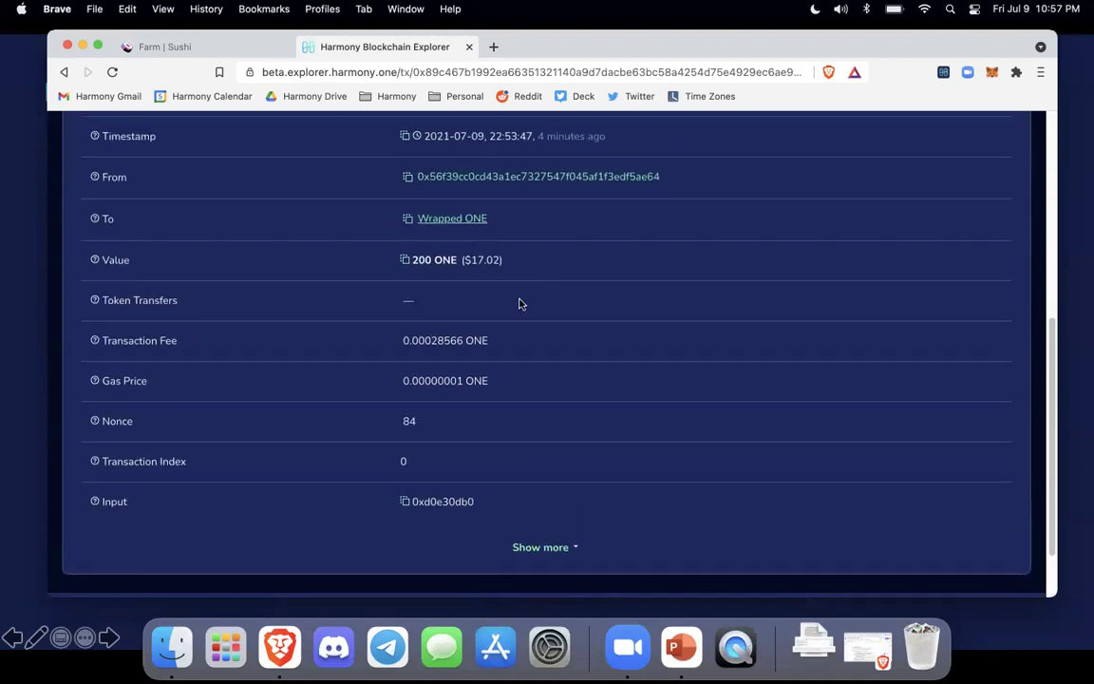
{"action": "scroll", "coordinate": [523, 312], "scroll_direction": "up", "scroll_amount": 5}
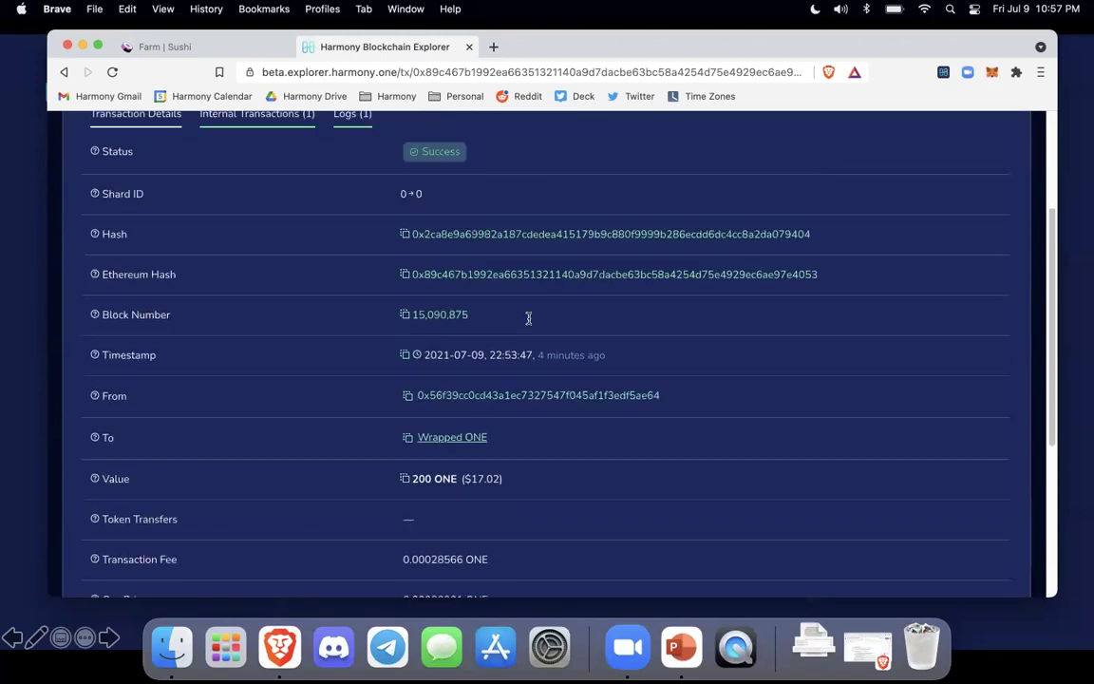
{"action": "scroll", "coordinate": [528, 321], "scroll_direction": "up", "scroll_amount": 4}
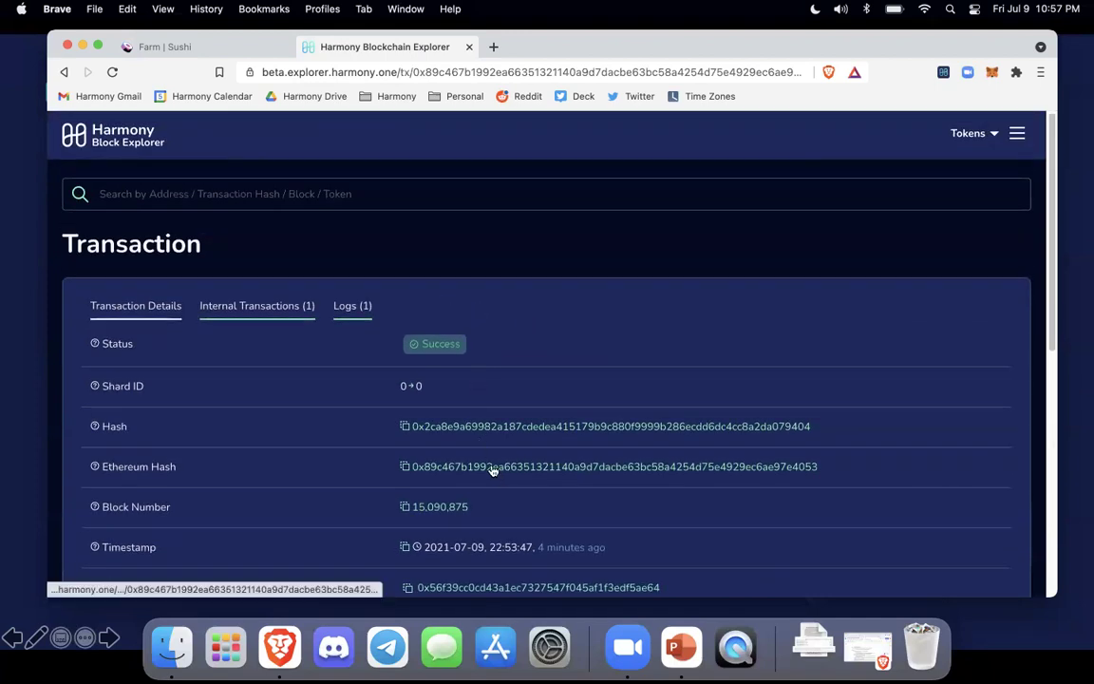
{"action": "scroll", "coordinate": [490, 471], "scroll_direction": "down", "scroll_amount": 2}
Step: Open the wallet's addLiquidity transaction: 199.41 WONE and 16.99 BUSD in, 55.33 SLP minted
{"action": "left_click", "coordinate": [479, 523]}
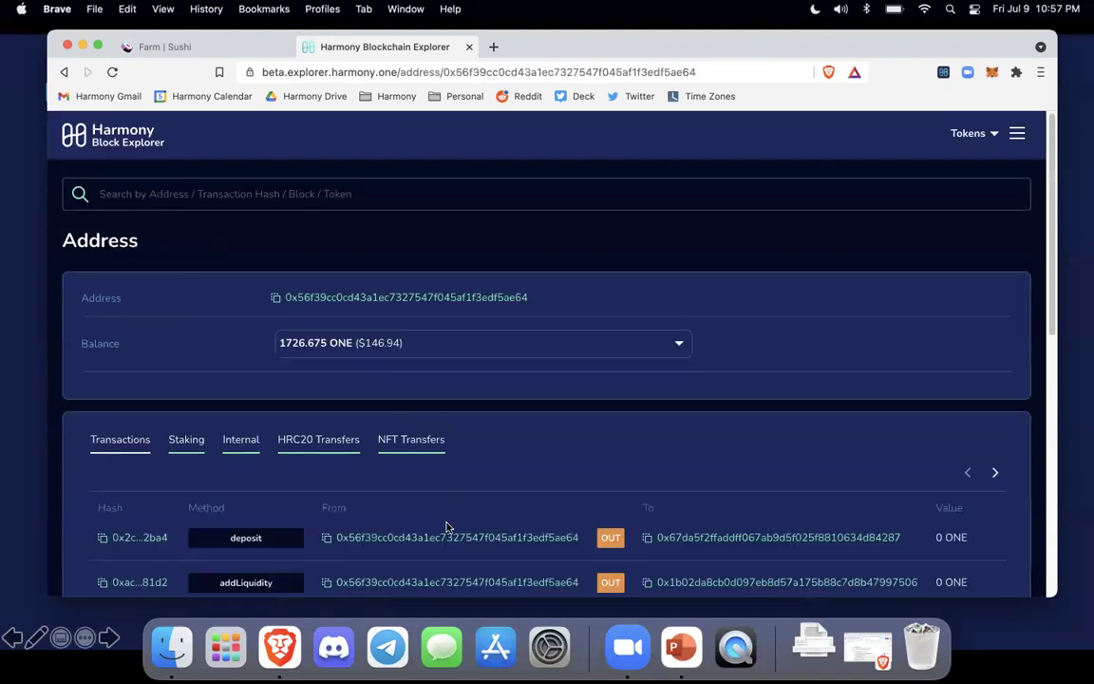
{"action": "scroll", "coordinate": [525, 457], "scroll_direction": "down", "scroll_amount": 3}
{"action": "scroll", "coordinate": [525, 460], "scroll_direction": "down", "scroll_amount": 3}
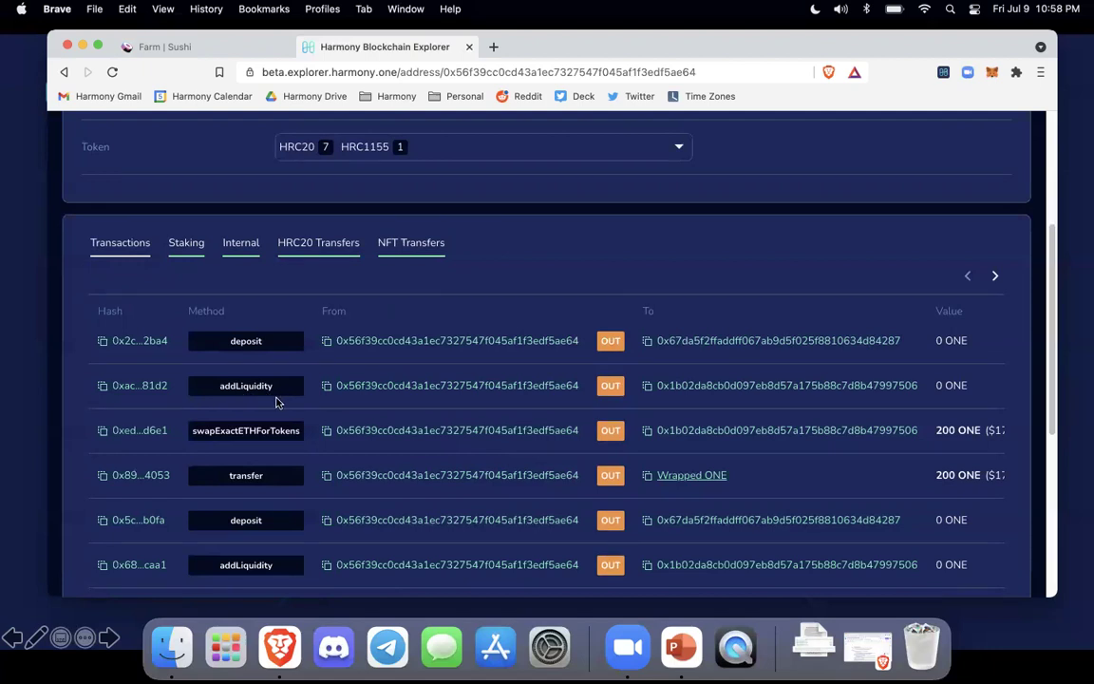
{"action": "left_click", "coordinate": [139, 385]}
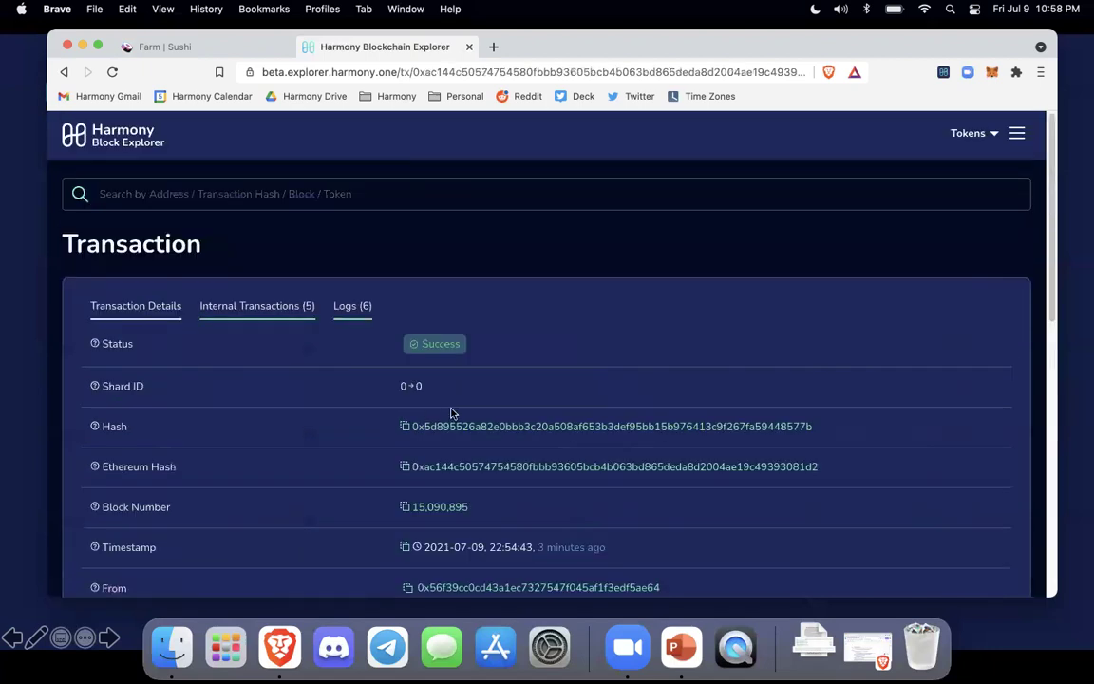
{"action": "scroll", "coordinate": [253, 388], "scroll_direction": "down", "scroll_amount": 5}
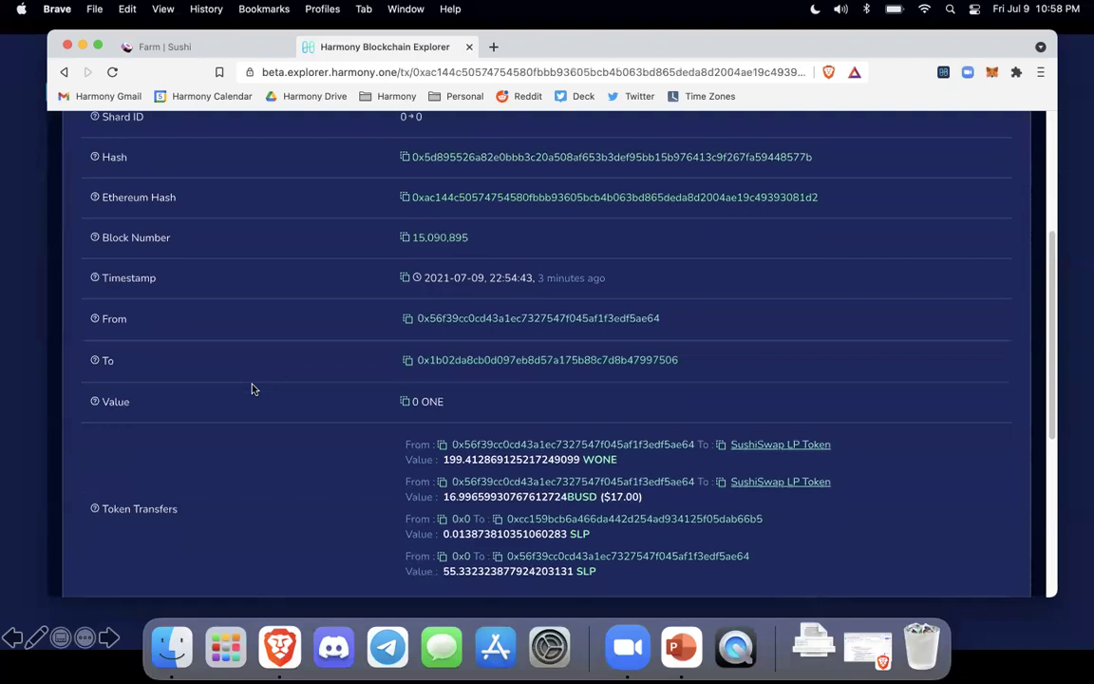
{"action": "scroll", "coordinate": [253, 389], "scroll_direction": "down", "scroll_amount": 2}
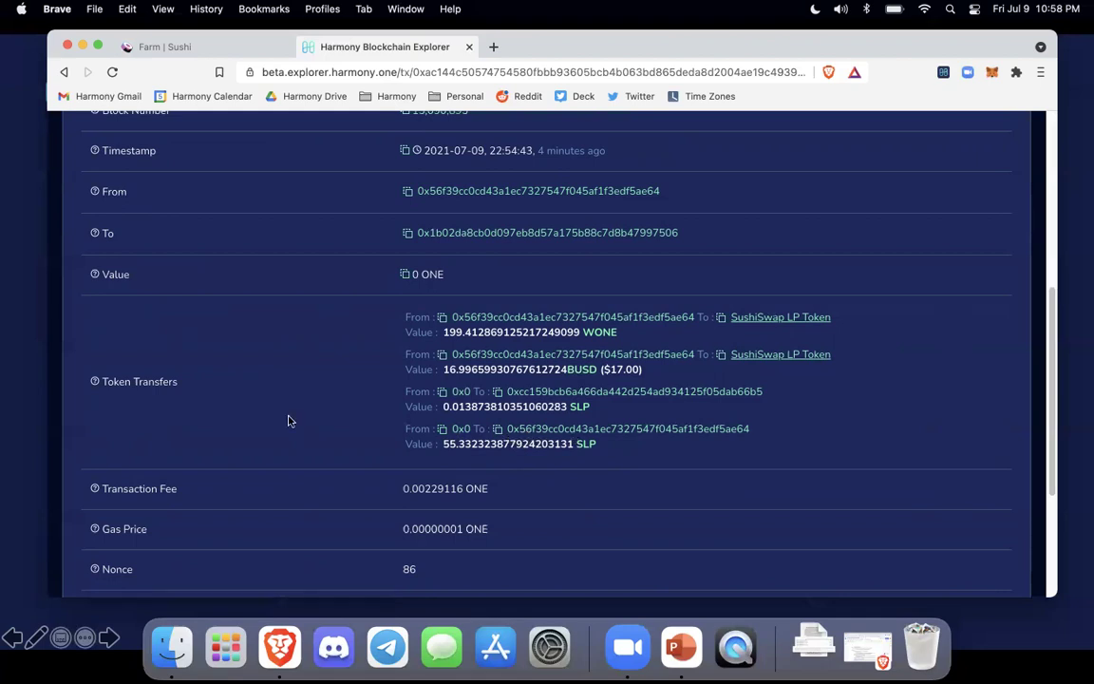
{"action": "scroll", "coordinate": [298, 426], "scroll_direction": "up", "scroll_amount": 5}
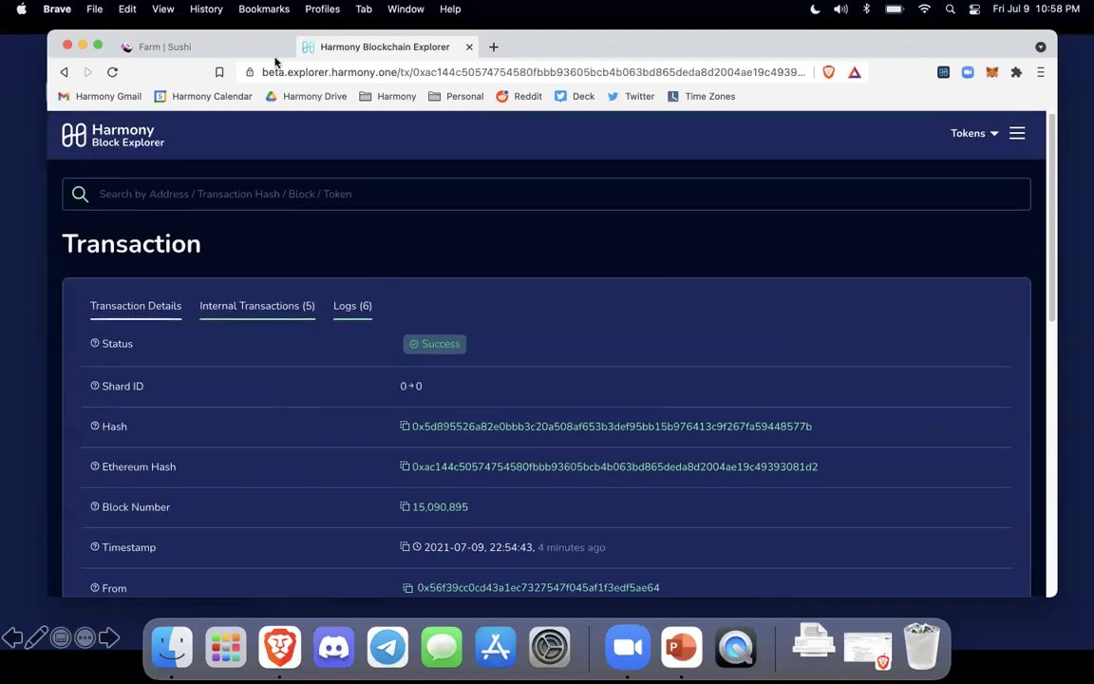
Step: Harvest the WONE/BUSD farm's 0.01742 SUSHI and 0.02266 ONE, confirming in MetaMask
{"action": "left_click", "coordinate": [195, 43]}
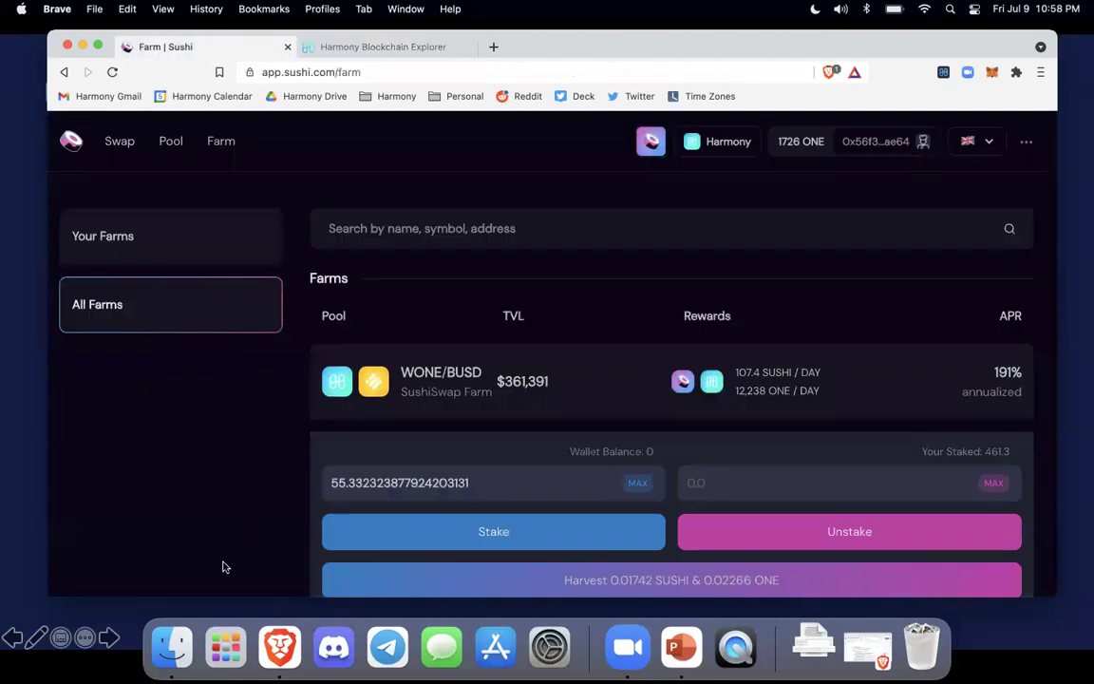
{"action": "scroll", "coordinate": [221, 567], "scroll_direction": "down", "scroll_amount": 2}
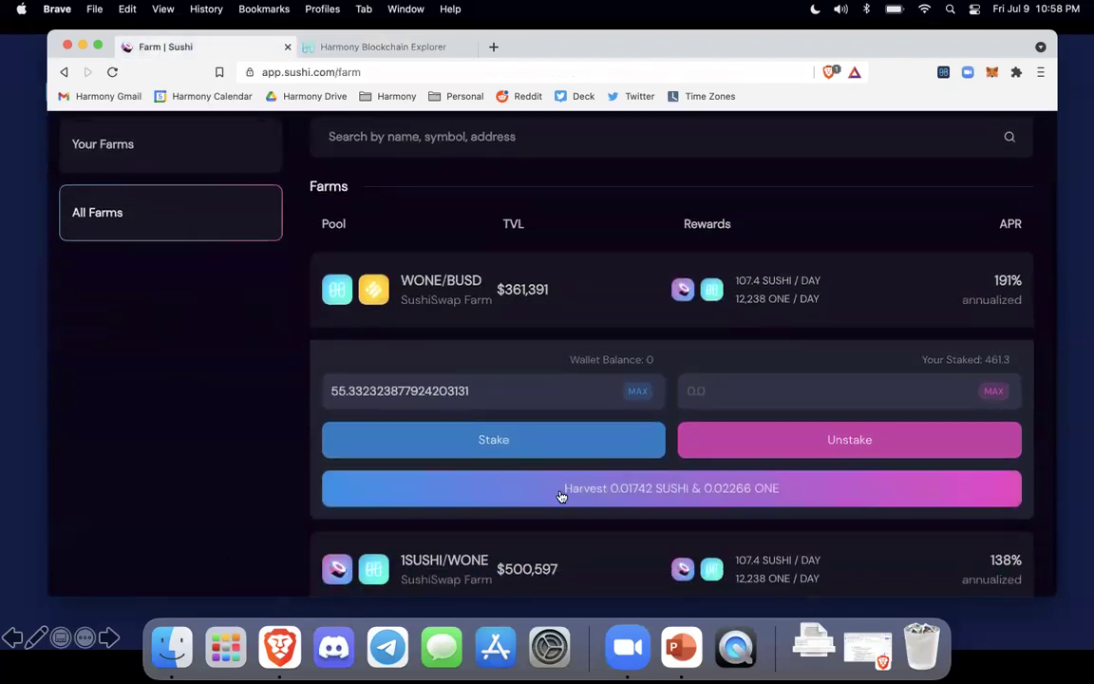
{"action": "left_click", "coordinate": [720, 496]}
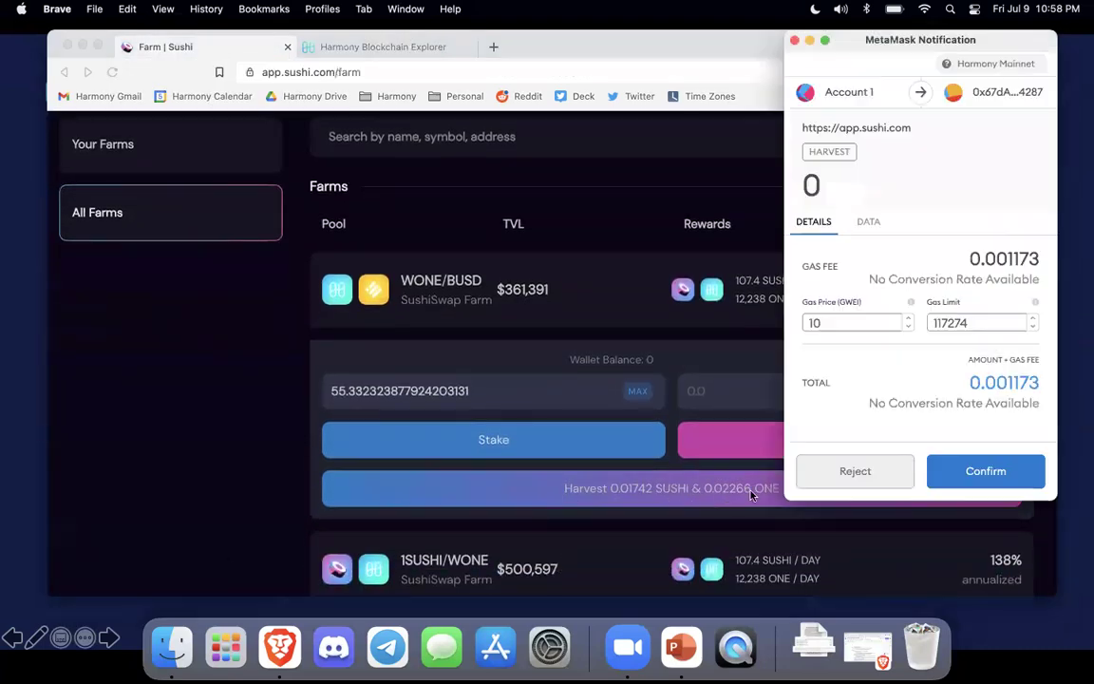
{"action": "left_click", "coordinate": [983, 478]}
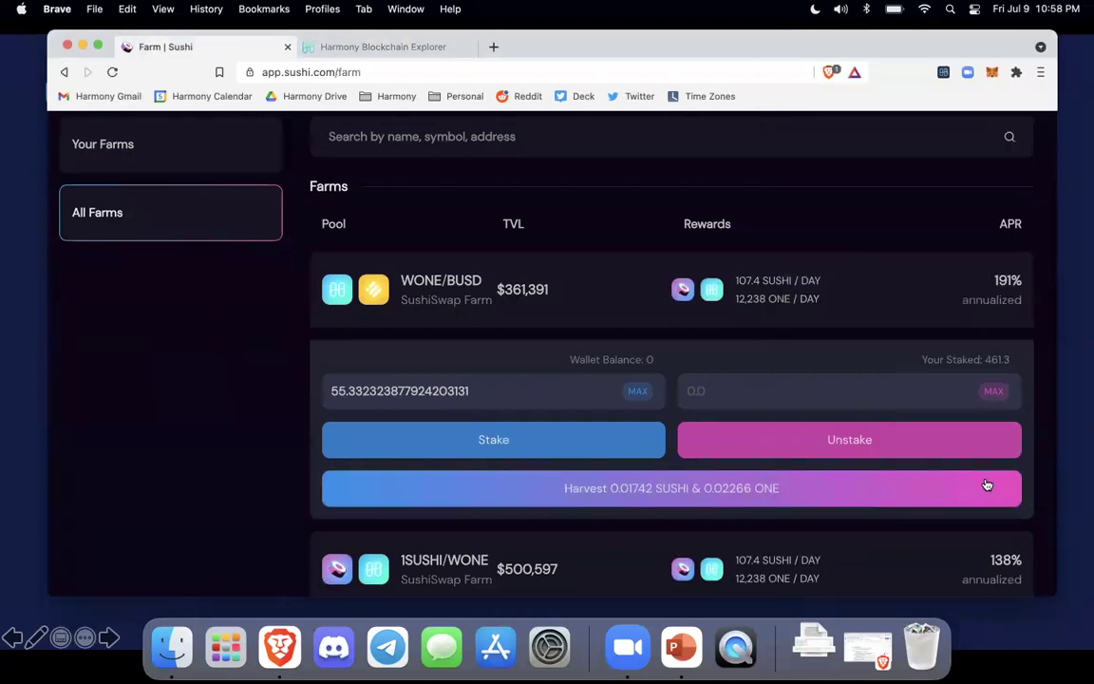
{"action": "scroll", "coordinate": [874, 459], "scroll_direction": "up", "scroll_amount": 2}
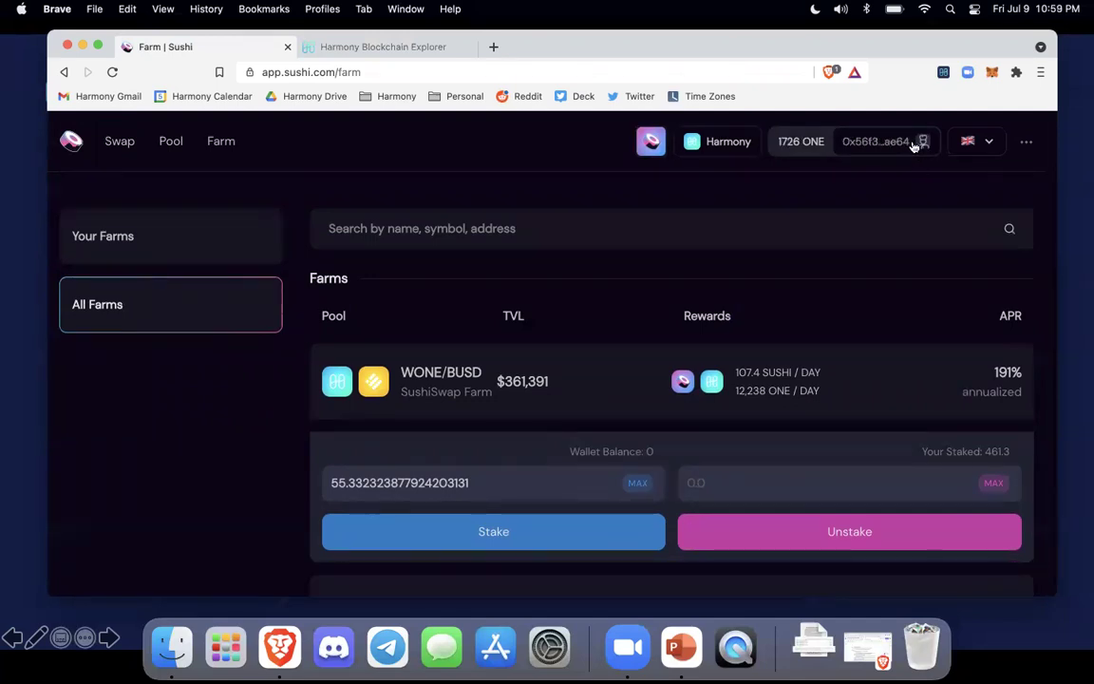
Step: Open the wallet's newest transaction, showing 0.02388 WONE and 0.01743 1SUSHI received
{"action": "left_click", "coordinate": [376, 45]}
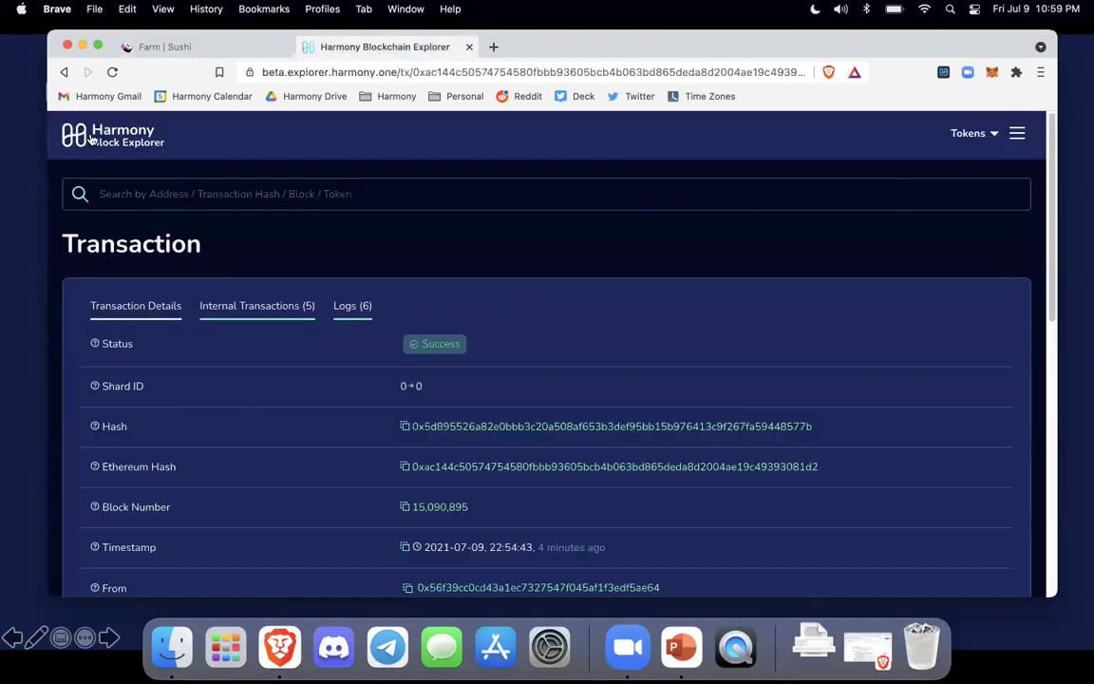
{"action": "scroll", "coordinate": [470, 418], "scroll_direction": "down", "scroll_amount": 5}
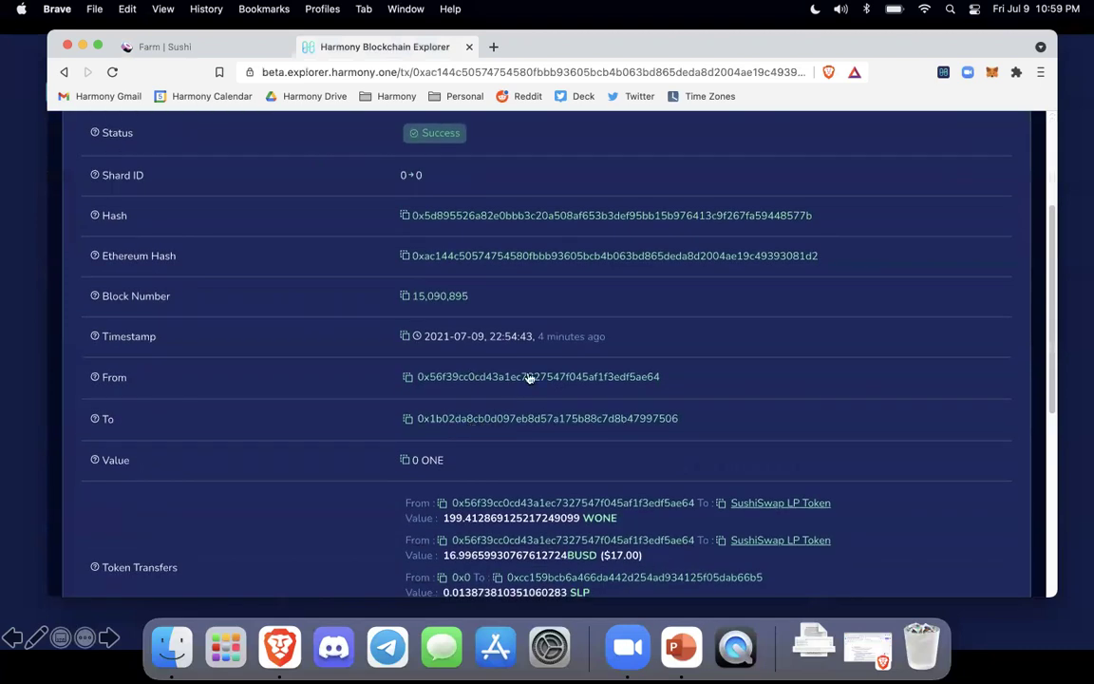
{"action": "left_click", "coordinate": [487, 377]}
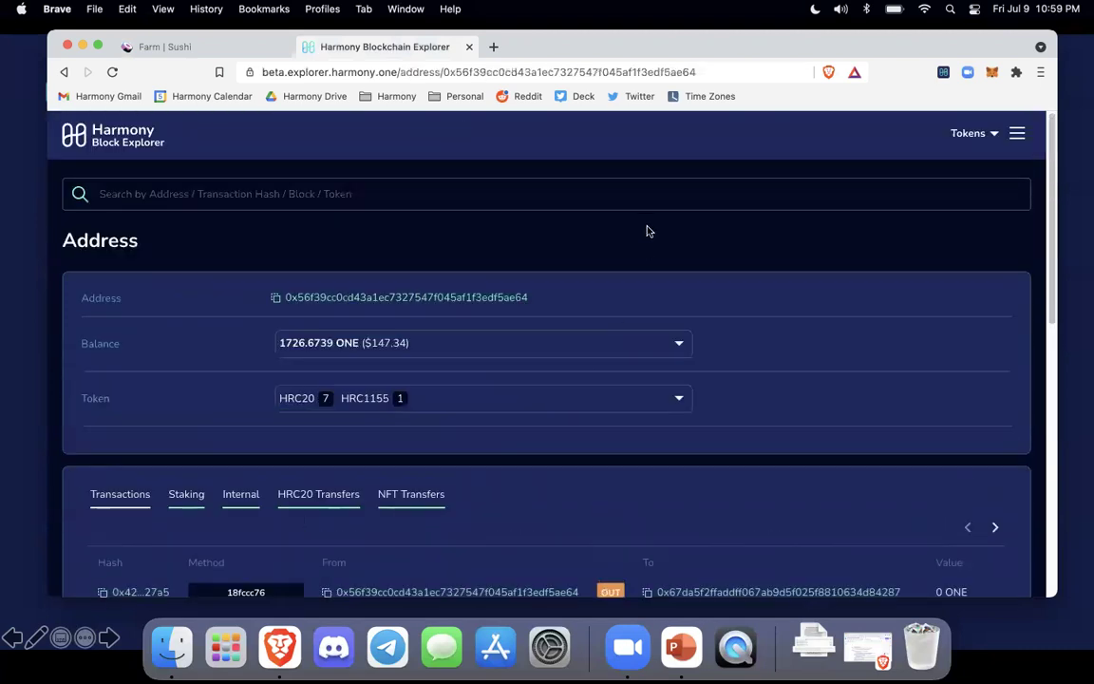
{"action": "scroll", "coordinate": [649, 232], "scroll_direction": "down", "scroll_amount": 5}
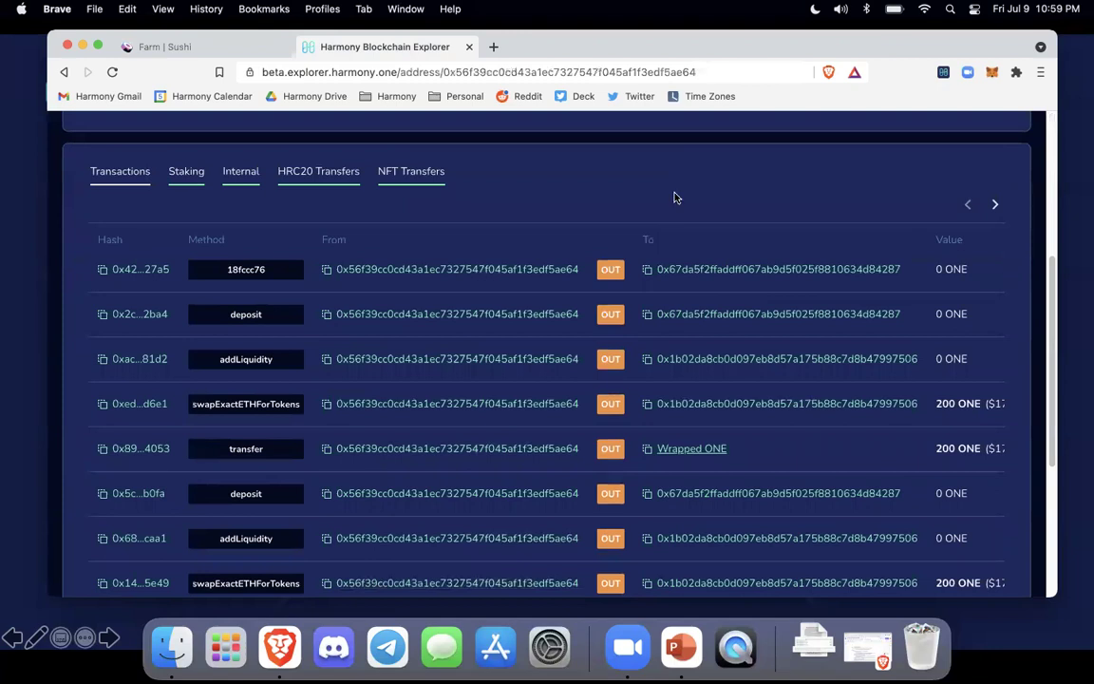
{"action": "left_click", "coordinate": [131, 270]}
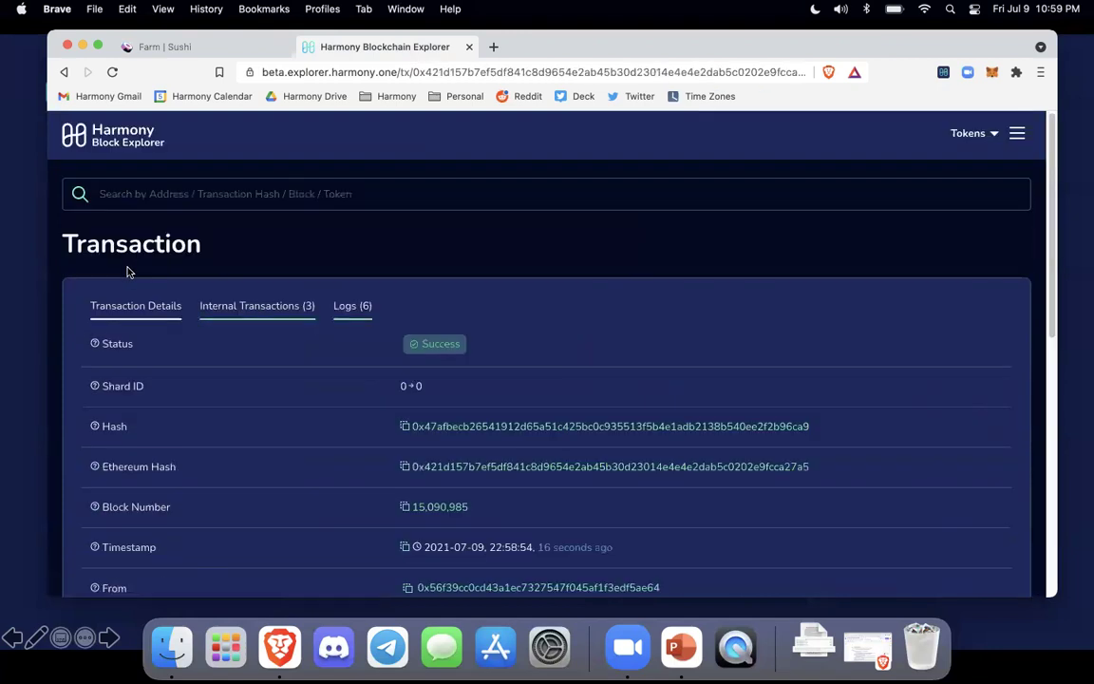
{"action": "scroll", "coordinate": [522, 261], "scroll_direction": "down", "scroll_amount": 5}
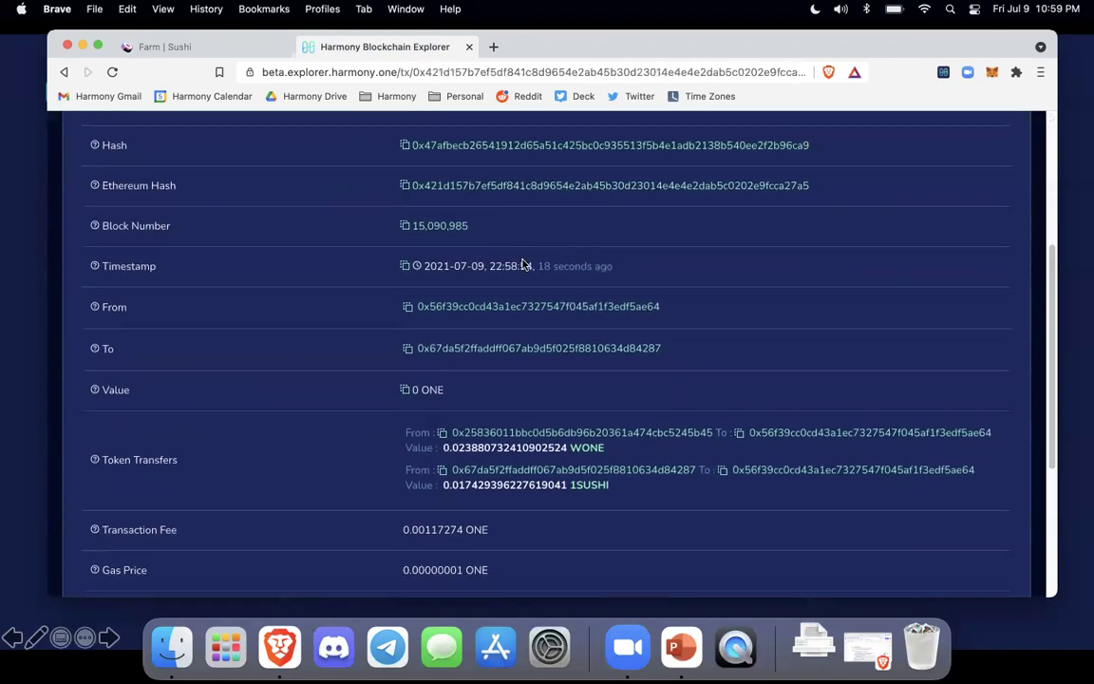
{"action": "scroll", "coordinate": [523, 263], "scroll_direction": "down", "scroll_amount": 2}
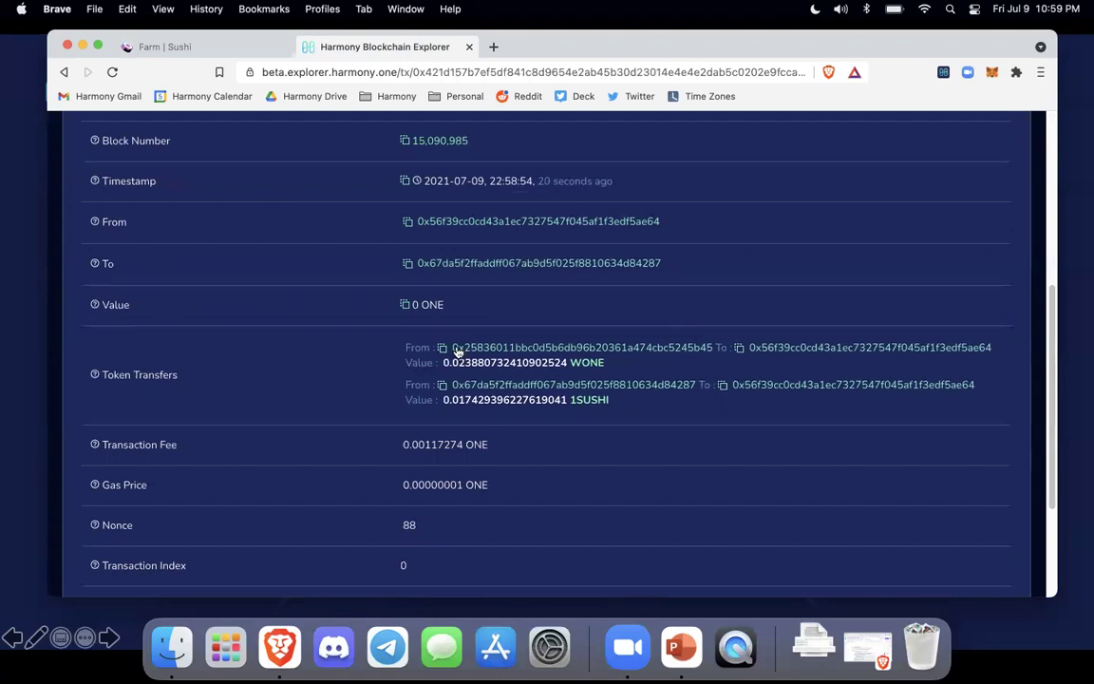